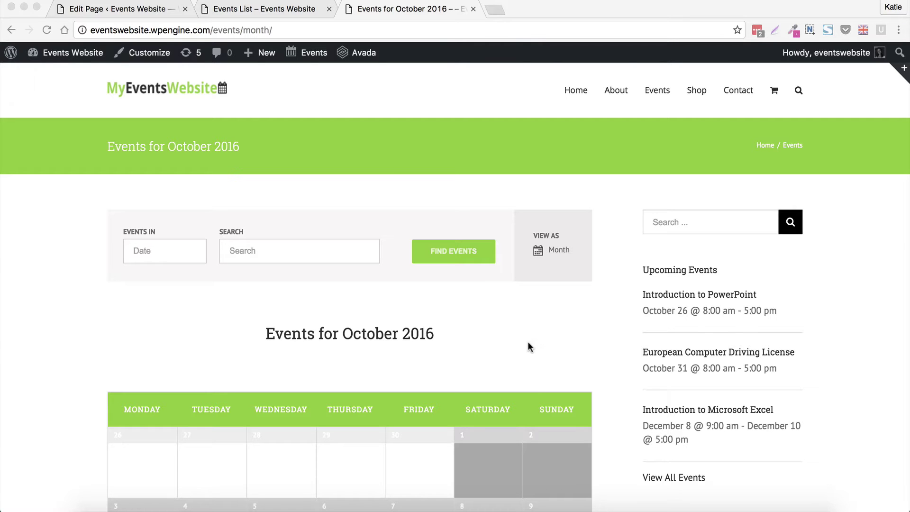
# Step: Scroll through the October 2016 events month calendar, then open the View As layout dropdown
pyautogui.scroll(-7, 532, 340)
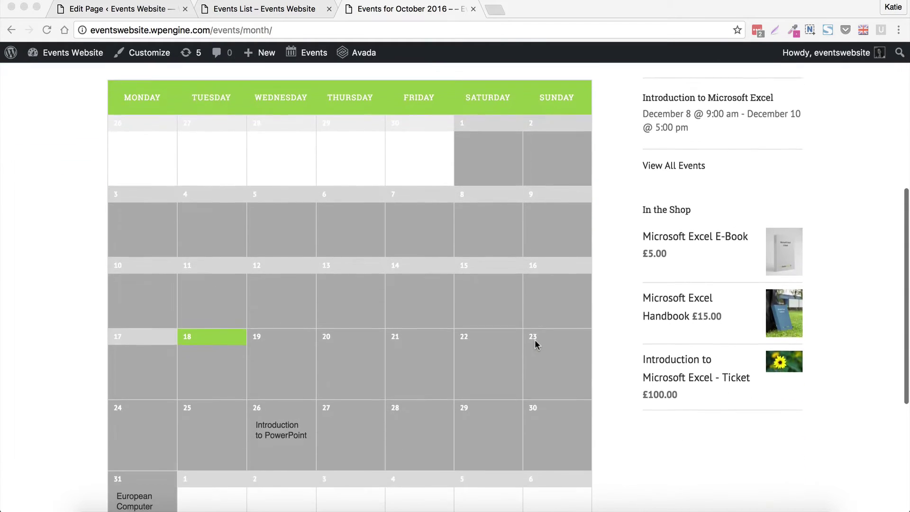
pyautogui.scroll(-4, 535, 339)
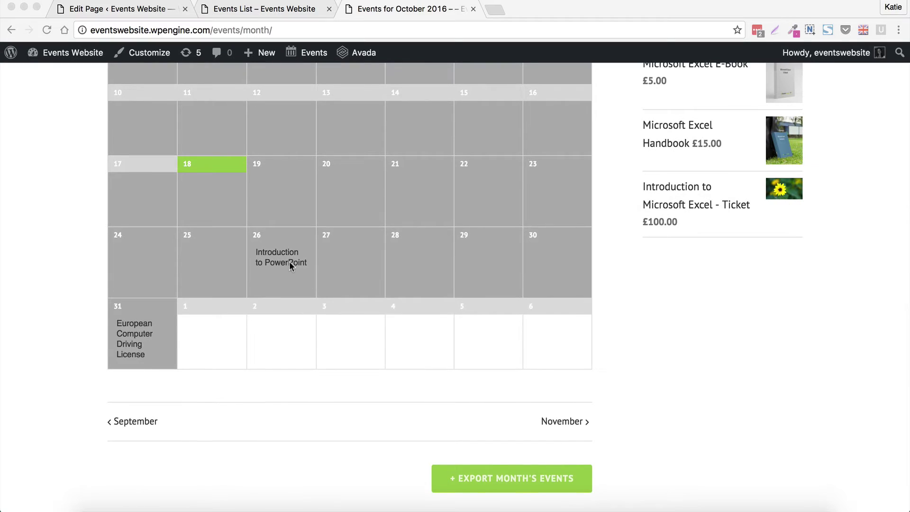
pyautogui.scroll(11, 291, 264)
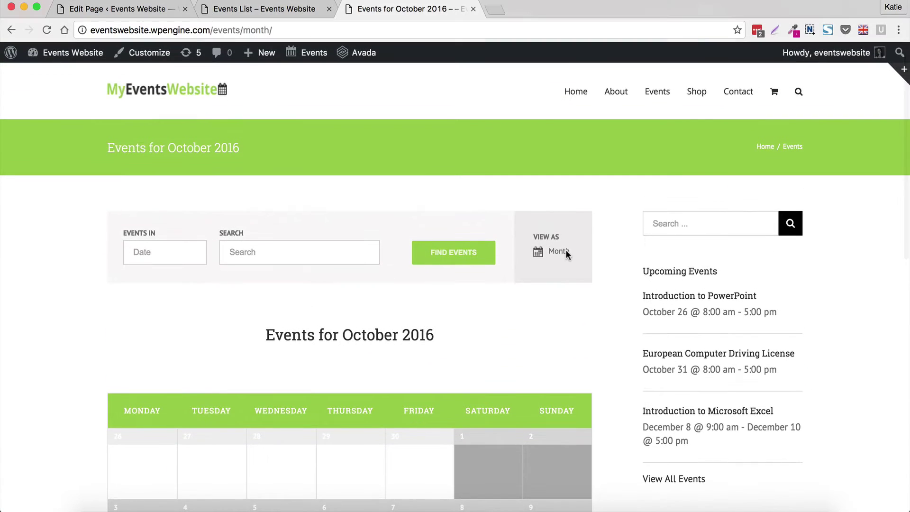
pyautogui.click(564, 253)
# Step: Switch the events to List view and scroll through the Upcoming Events grouped by month
pyautogui.click(545, 268)
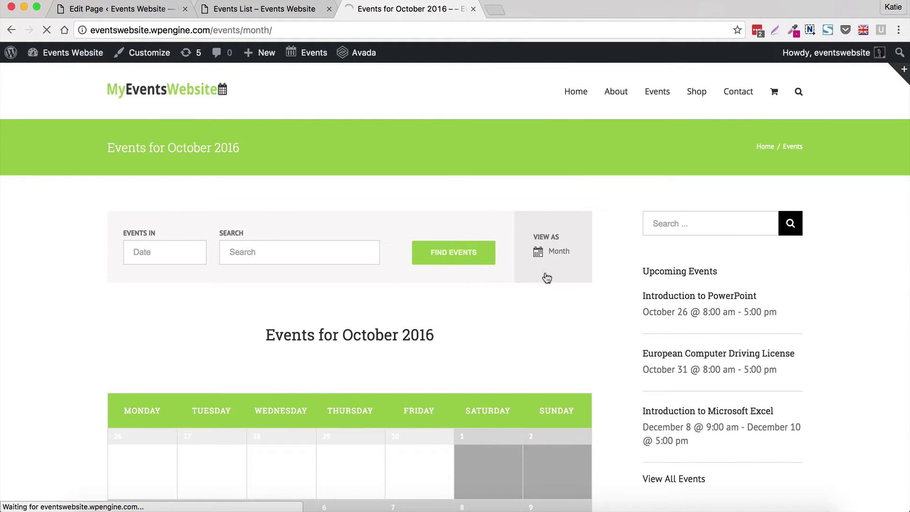
pyautogui.scroll(-3, 525, 290)
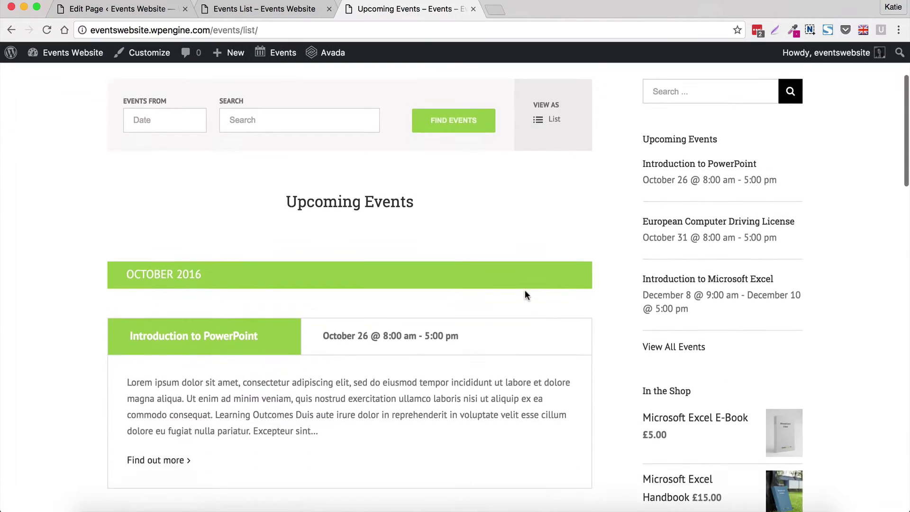
pyautogui.scroll(-12, 525, 292)
pyautogui.scroll(9, 527, 291)
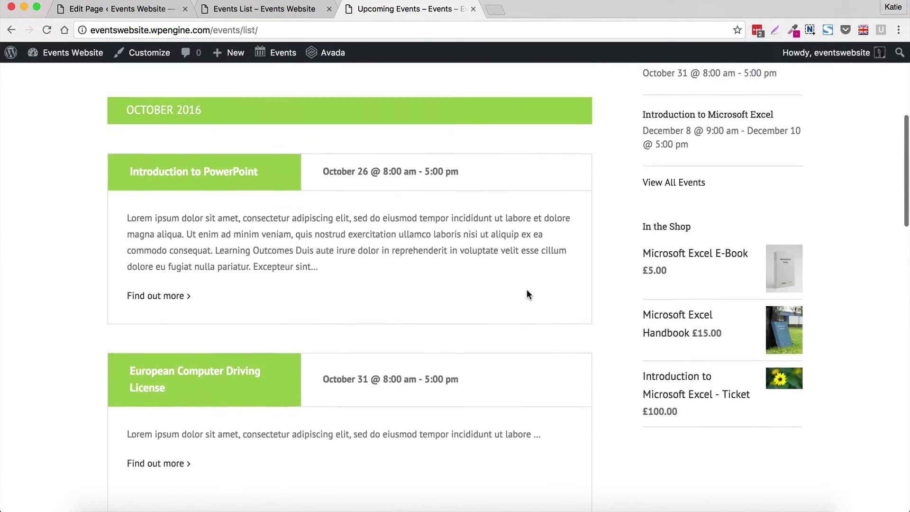
pyautogui.scroll(5, 528, 292)
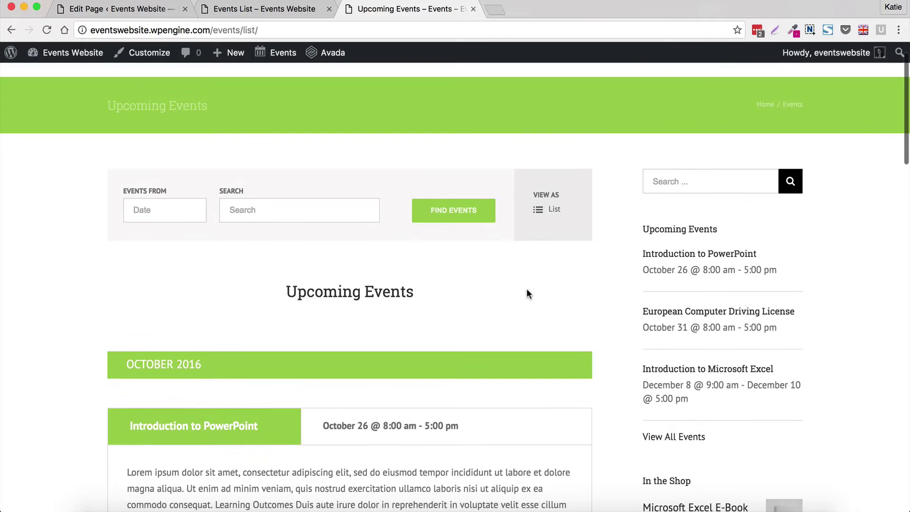
pyautogui.scroll(-5, 527, 291)
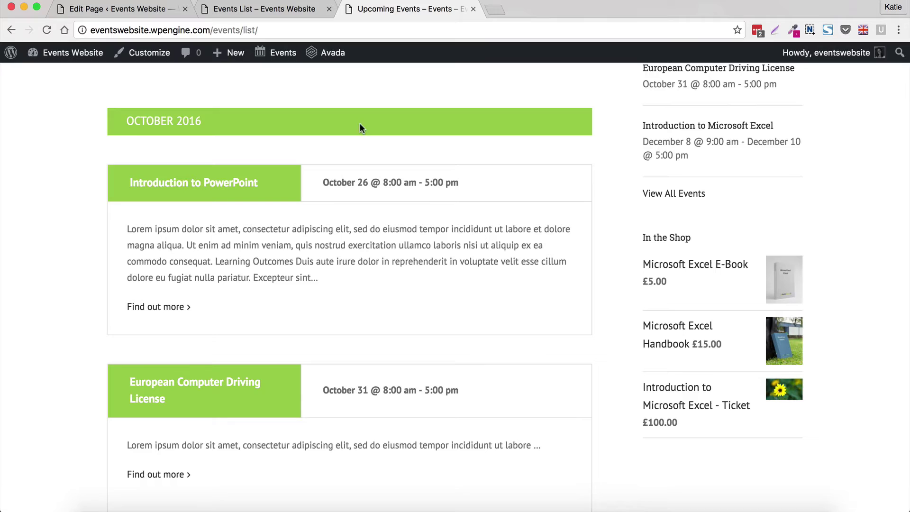
pyautogui.click(264, 9)
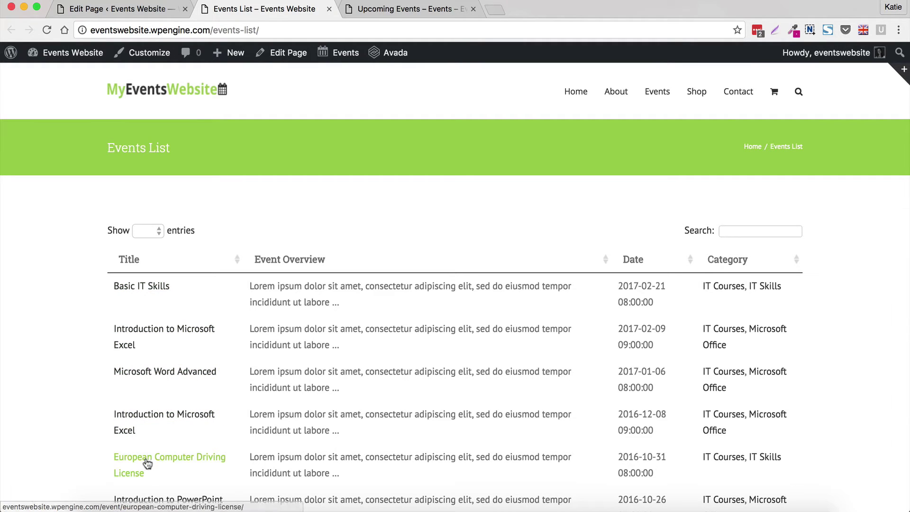
pyautogui.click(136, 286)
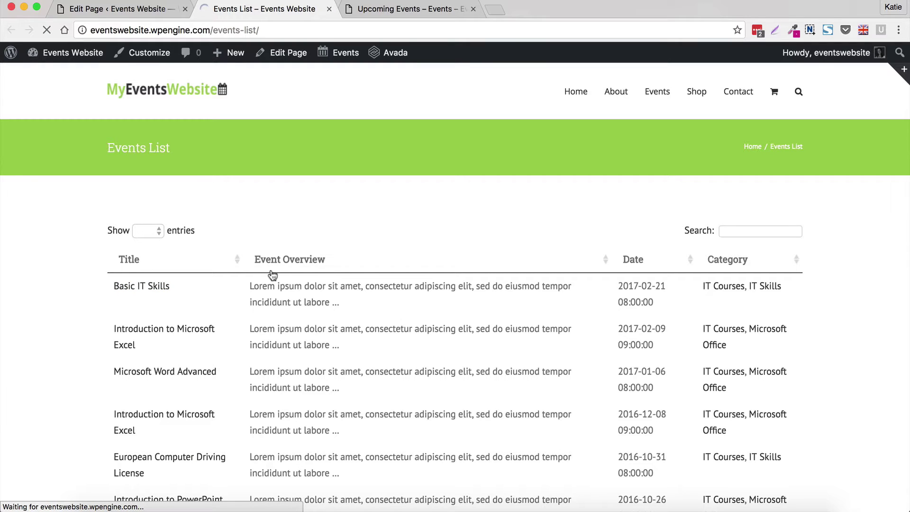
pyautogui.scroll(-3, 313, 265)
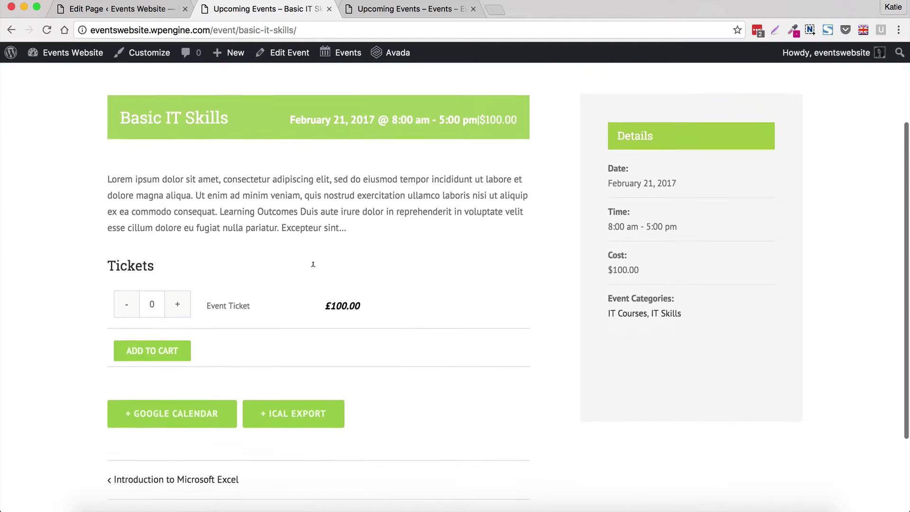
pyautogui.scroll(-3, 312, 264)
pyautogui.scroll(5, 315, 266)
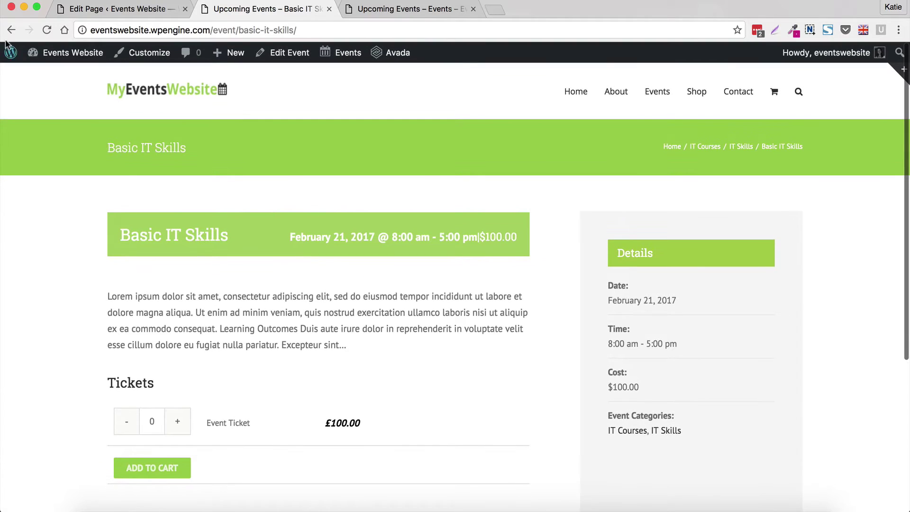
pyautogui.click(11, 30)
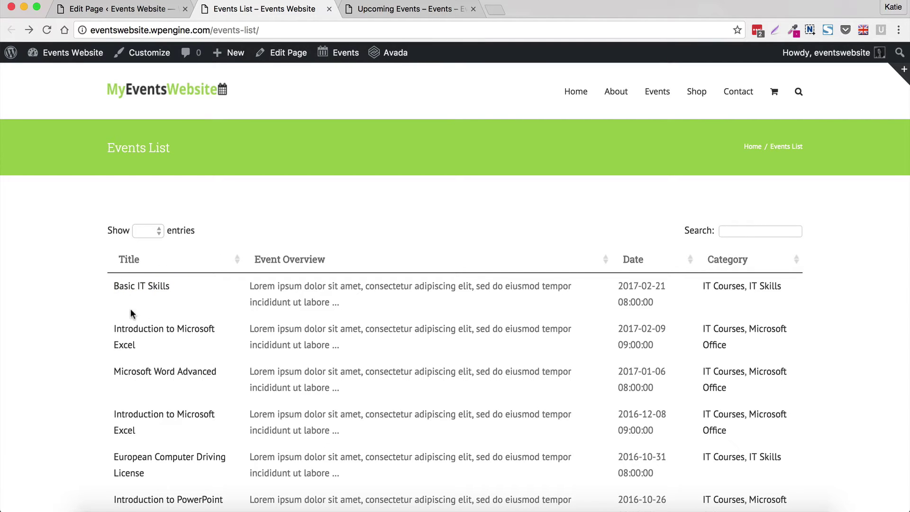
pyautogui.scroll(-3, 143, 308)
pyautogui.scroll(2, 148, 306)
pyautogui.scroll(-2, 151, 306)
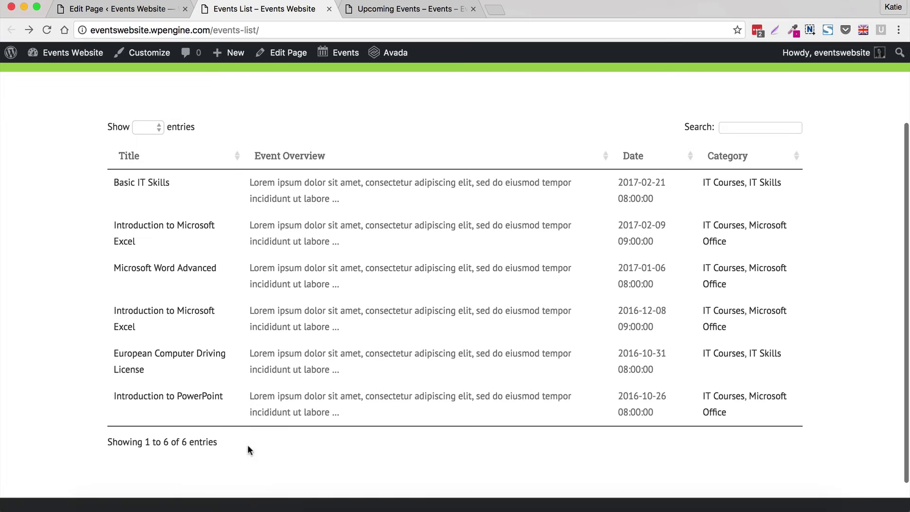
pyautogui.scroll(3, 263, 450)
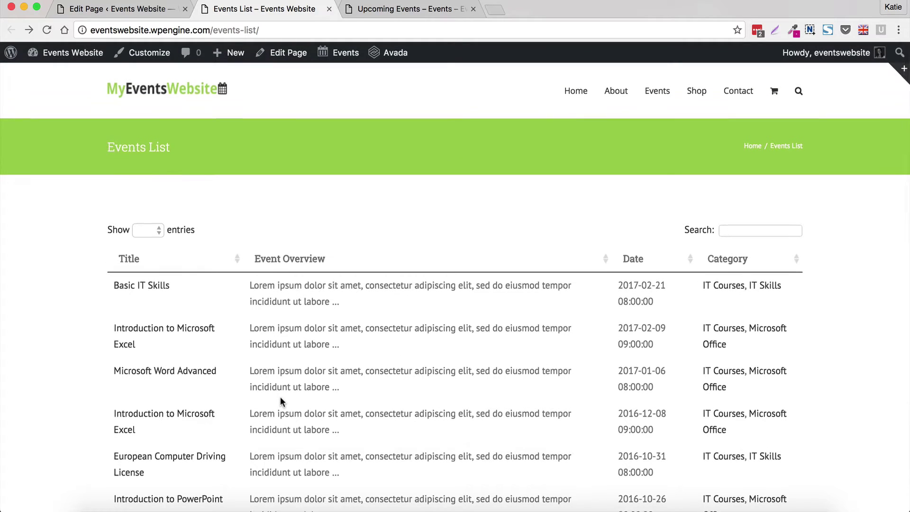
pyautogui.scroll(-2, 281, 400)
pyautogui.click(392, 9)
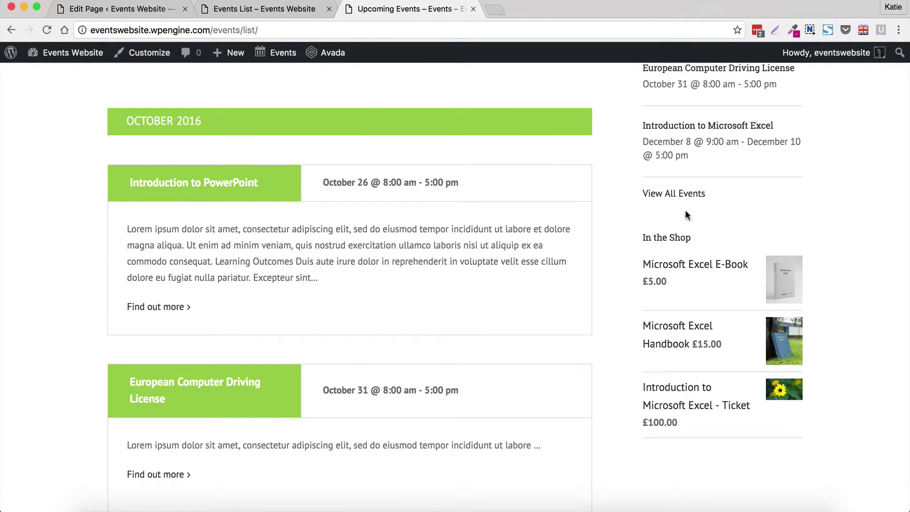
pyautogui.click(281, 10)
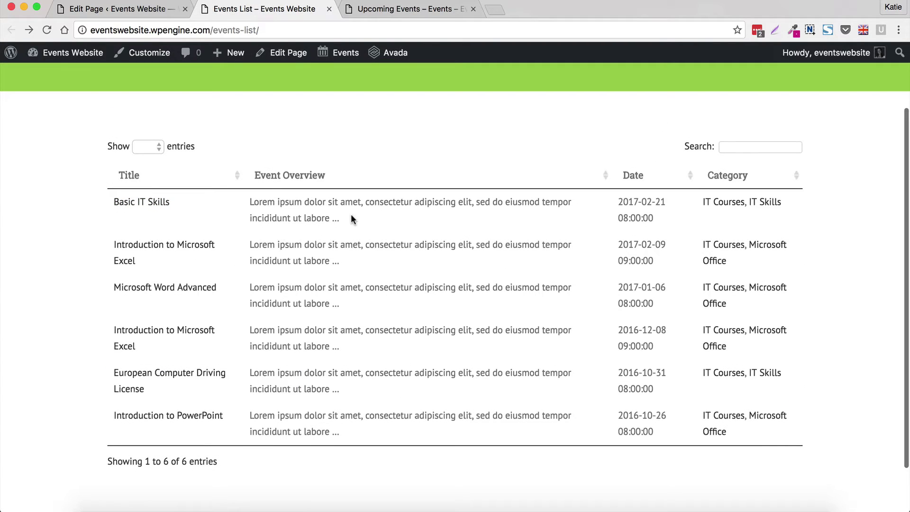
pyautogui.scroll(-1, 300, 217)
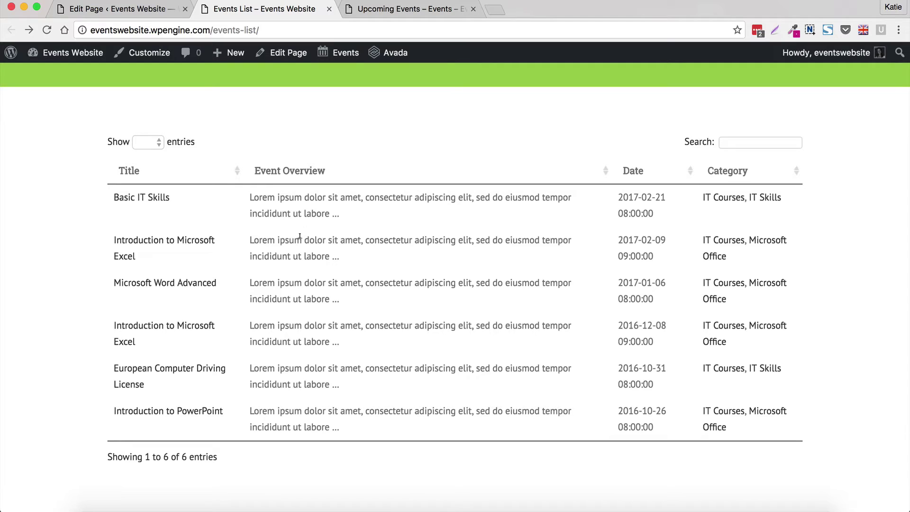
# Step: Sort the events table by Title both ways, Event Overview, Date both ways, and finally Category
pyautogui.click(133, 173)
pyautogui.click(134, 172)
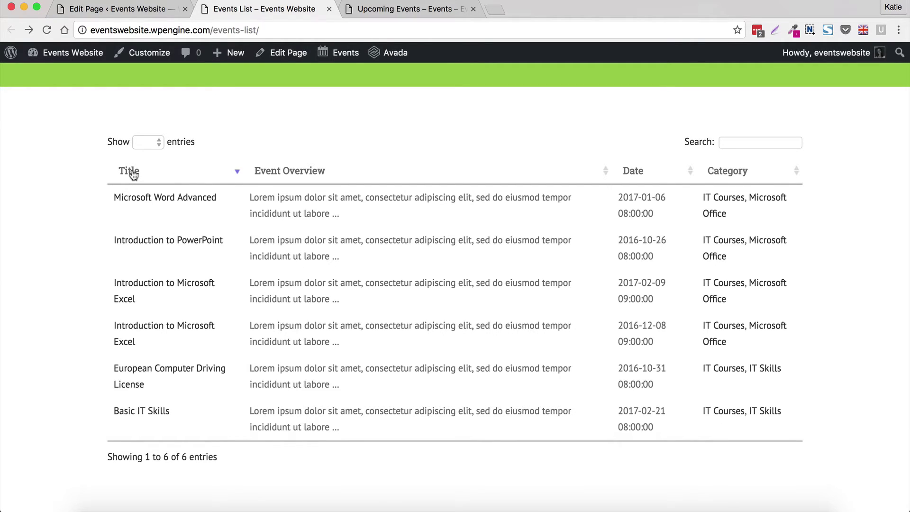
pyautogui.click(273, 170)
pyautogui.click(638, 174)
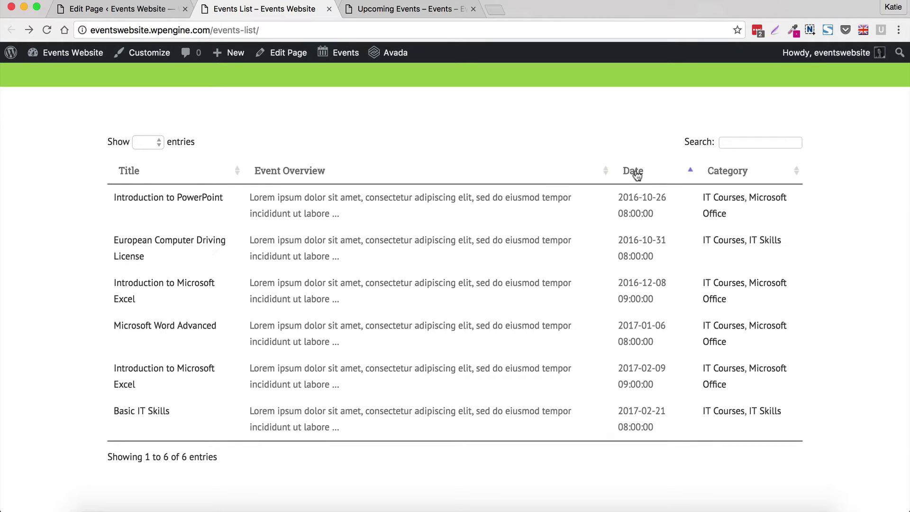
pyautogui.click(635, 178)
pyautogui.click(742, 176)
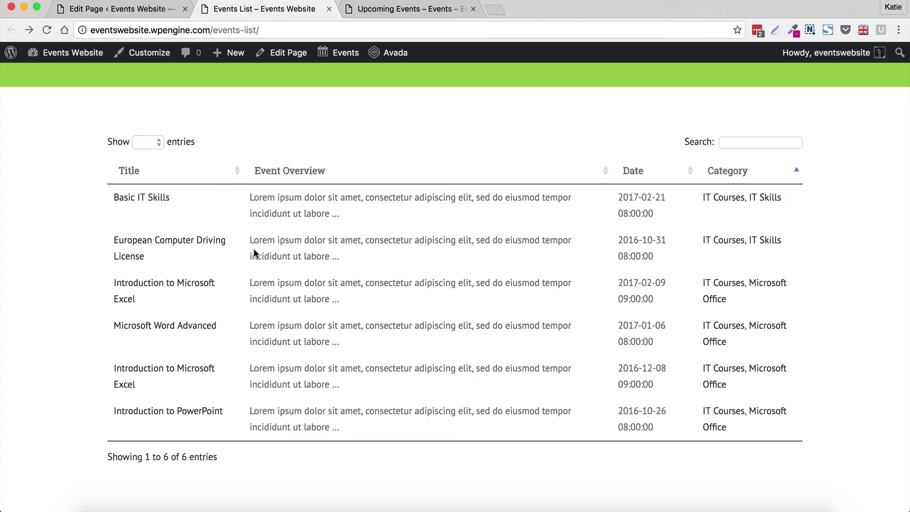
pyautogui.click(114, 10)
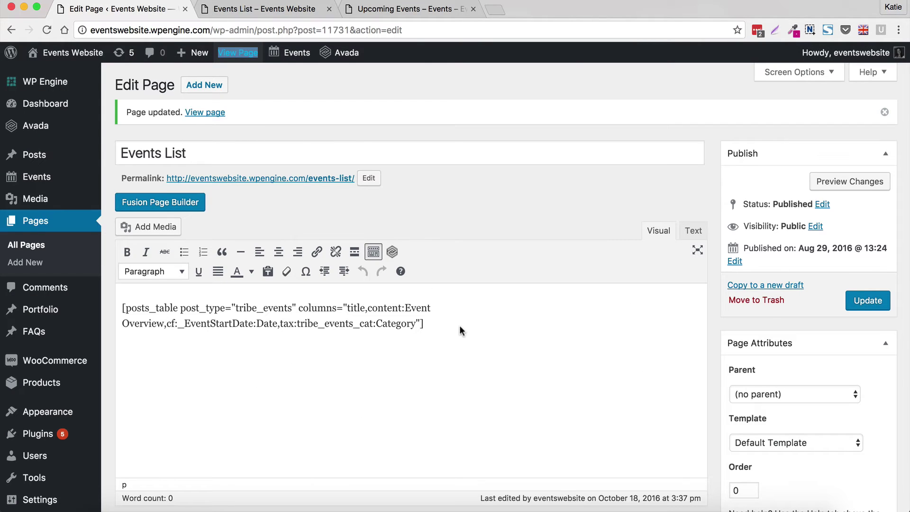
pyautogui.moveTo(451, 324); pyautogui.dragTo(82, 309)
pyautogui.moveTo(83, 313)
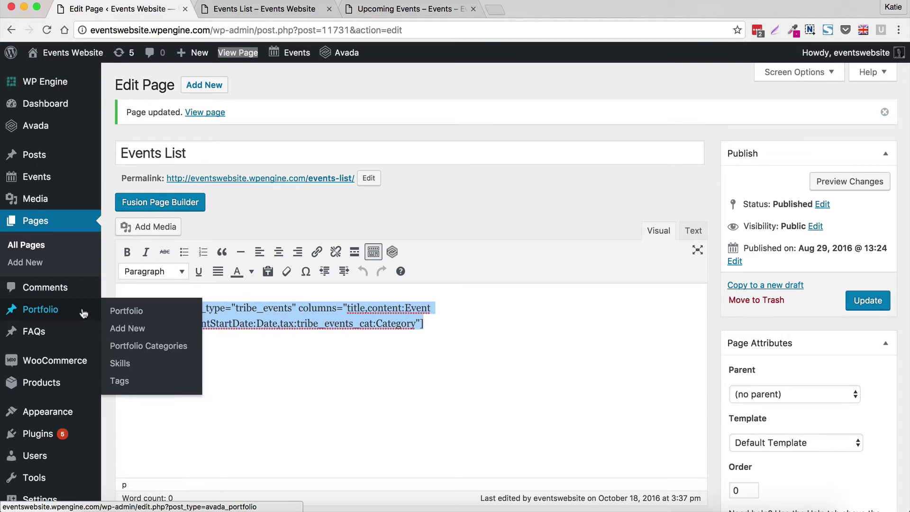
pyautogui.press('BackSpace')
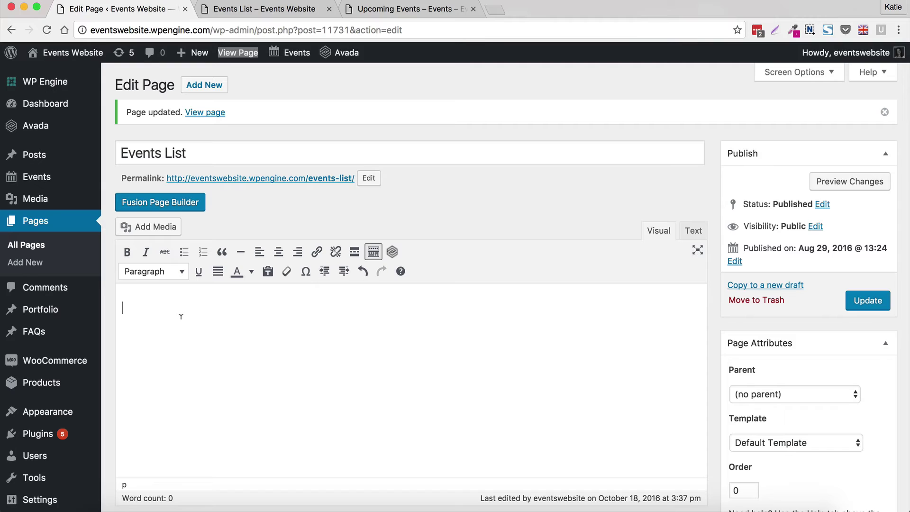
# Step: Enter [posts_table post_type="tribe_events"] as the page content, correcting the typo in post_type
pyautogui.write('[posts_table')
pyautogui.write('posts')
pyautogui.press('BackSpace')
pyautogui.write('_type="tribe')
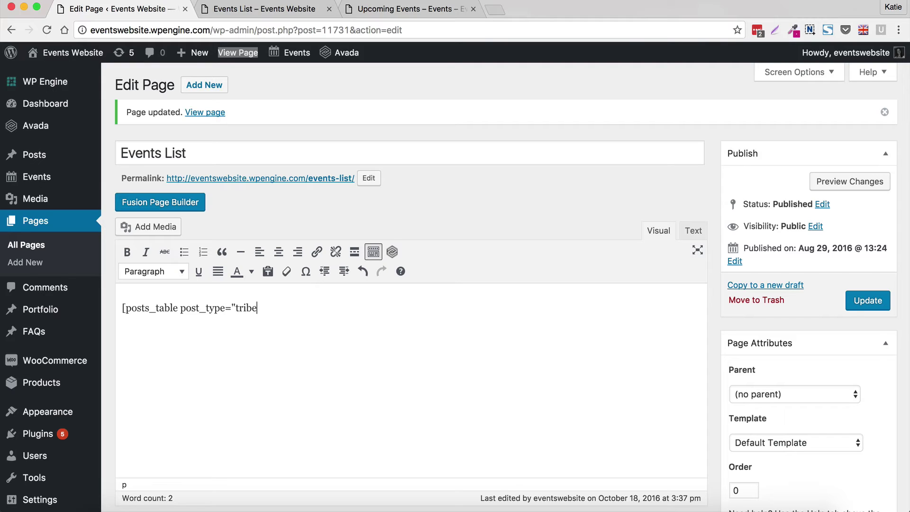
pyautogui.write('_events"]')
pyautogui.moveTo(180, 309); pyautogui.dragTo(126, 308)
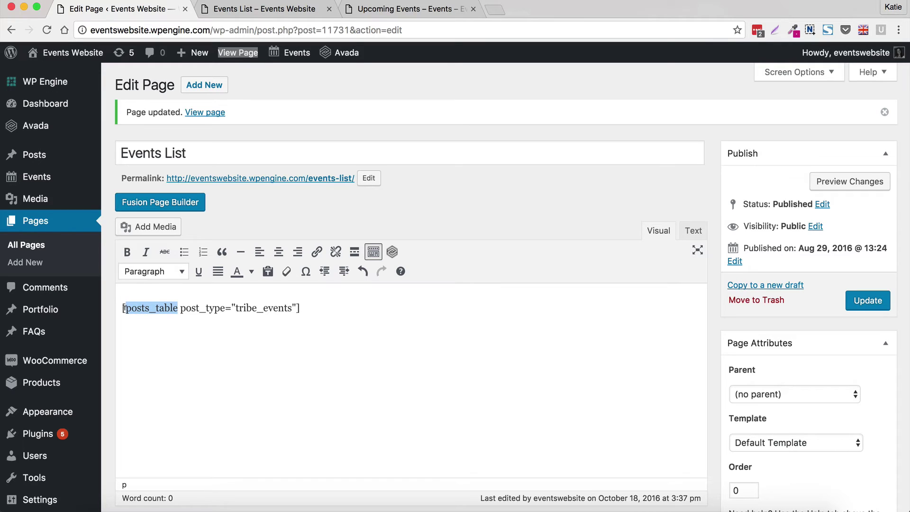
pyautogui.click(126, 308)
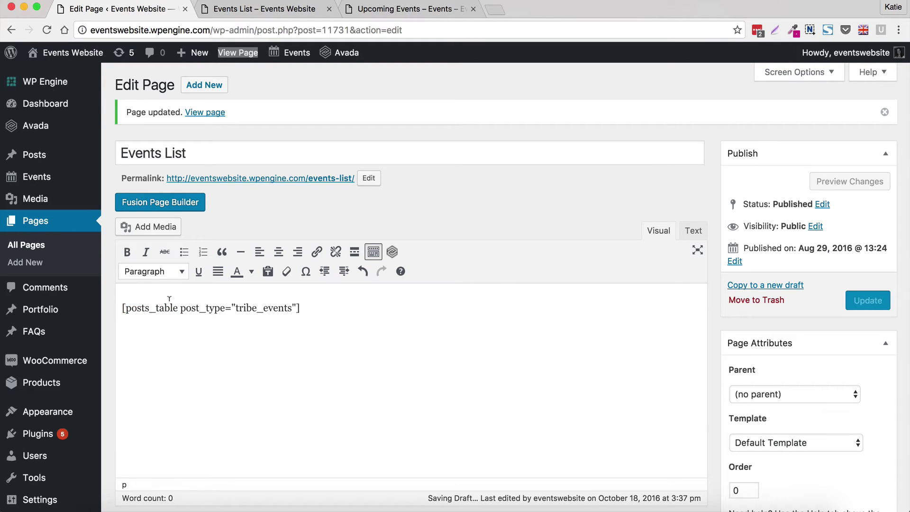
pyautogui.moveTo(181, 308); pyautogui.dragTo(291, 308)
pyautogui.click(236, 308)
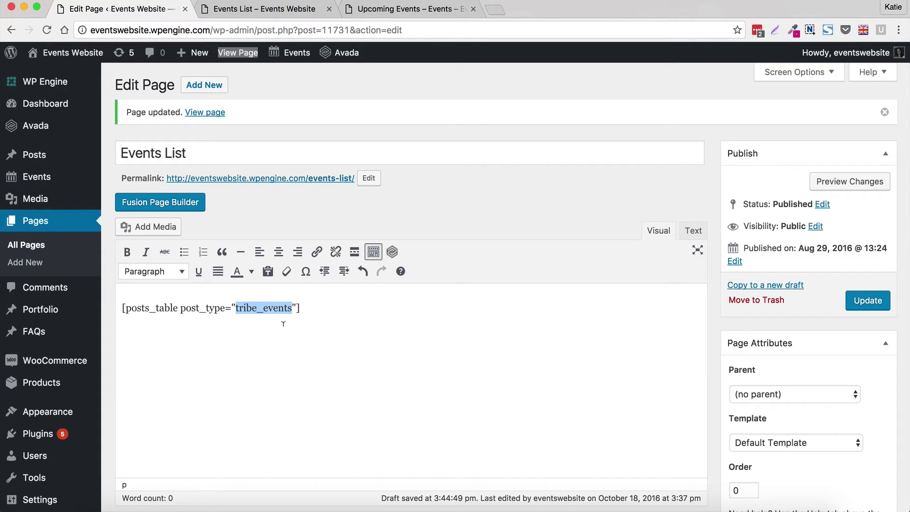
pyautogui.moveTo(41, 174)
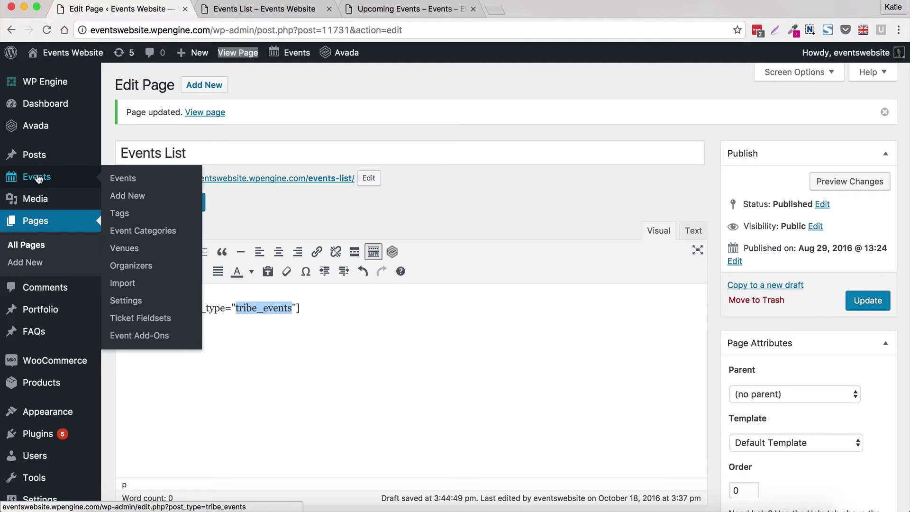
# Step: Update the Events List page to save the [posts_table post_type="tribe_events"] shortcode
pyautogui.click(344, 310)
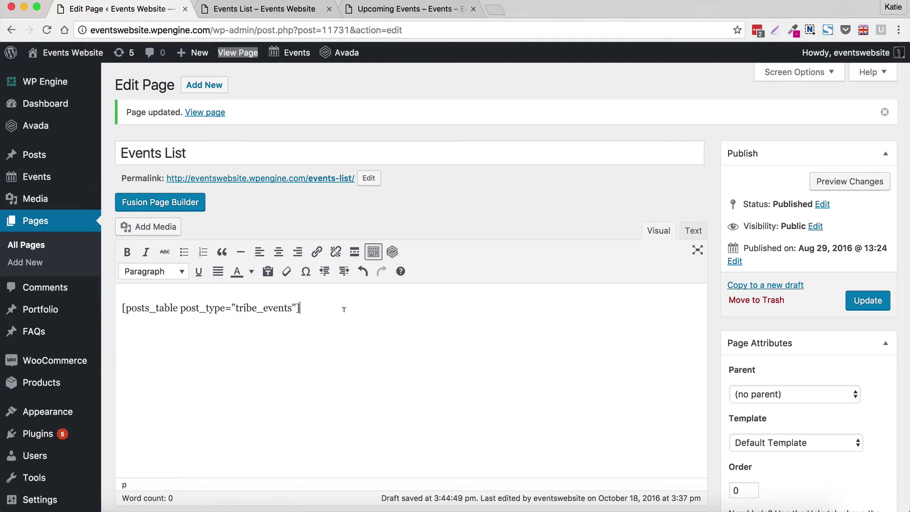
pyautogui.click(858, 300)
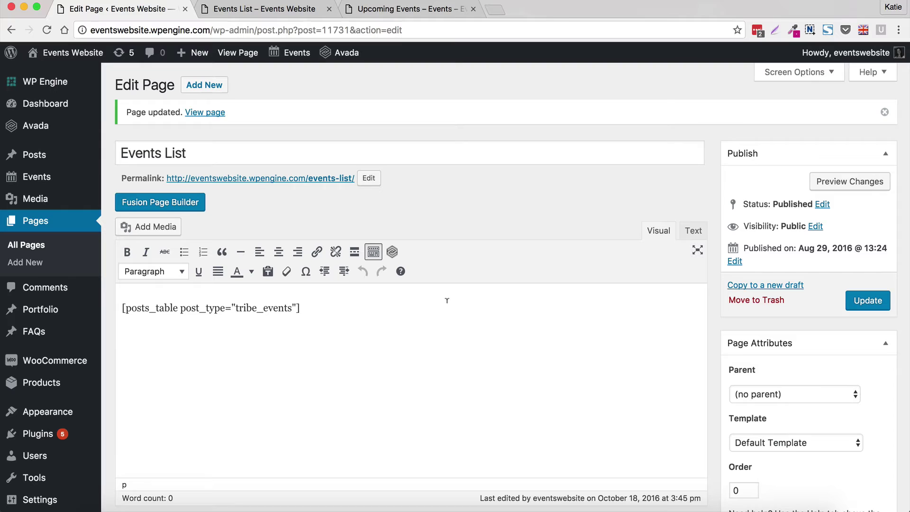
# Step: Reload the live Events List page to show its Title, Content, Date, Author and Categories table
pyautogui.click(367, 10)
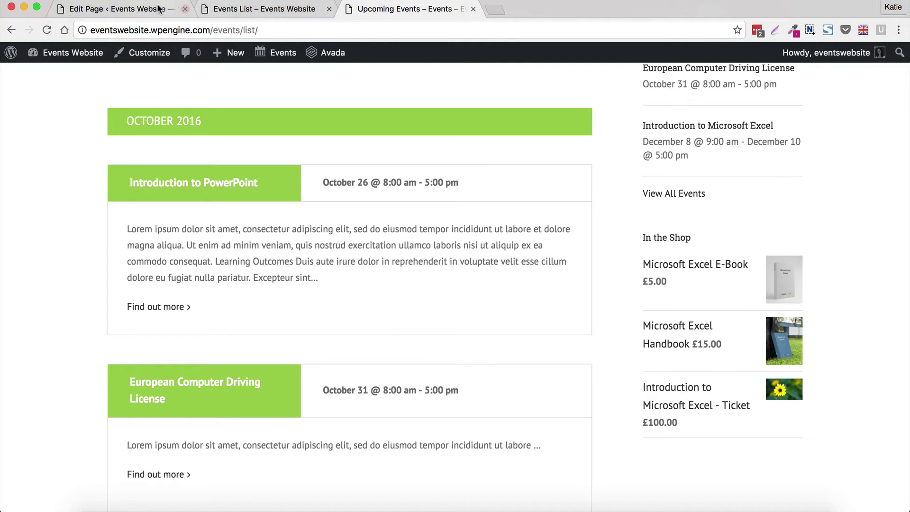
pyautogui.click(118, 8)
pyautogui.click(264, 8)
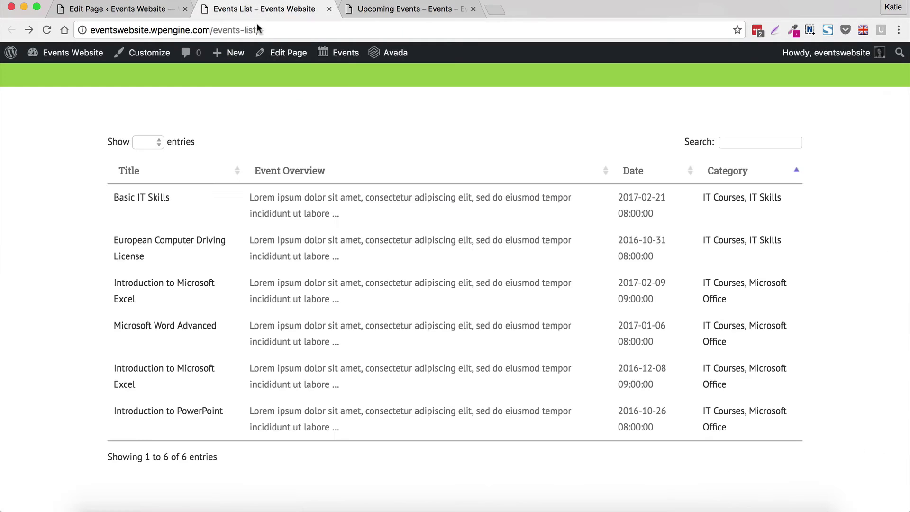
pyautogui.press('super+r')
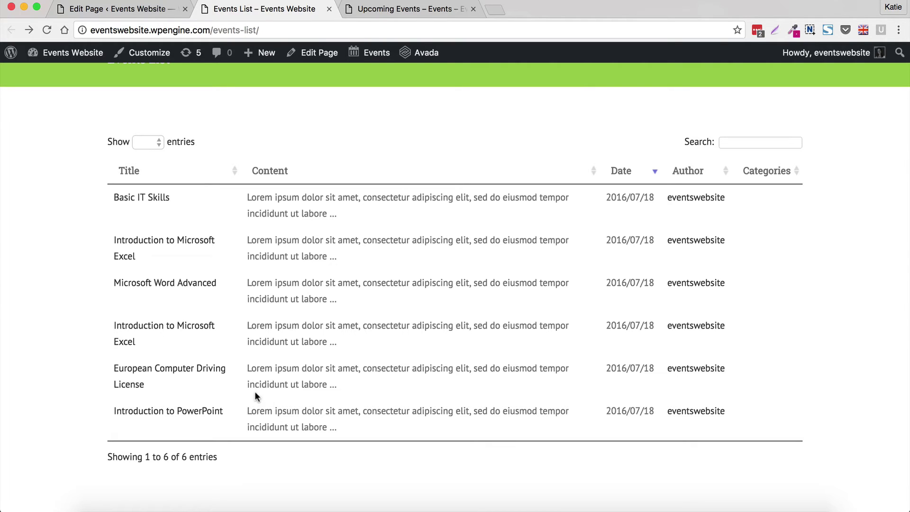
# Step: Go back to the Edit Page tab for the Events List page
pyautogui.click(139, 19)
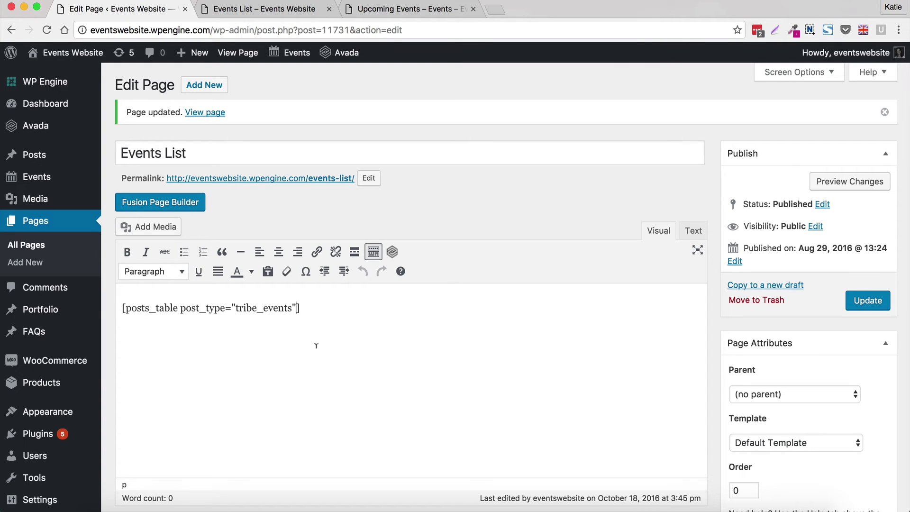
# Step: Insert columns="title,content,cf:_EventStartDate, before the shortcode's closing bracket
pyautogui.write('columns="title')
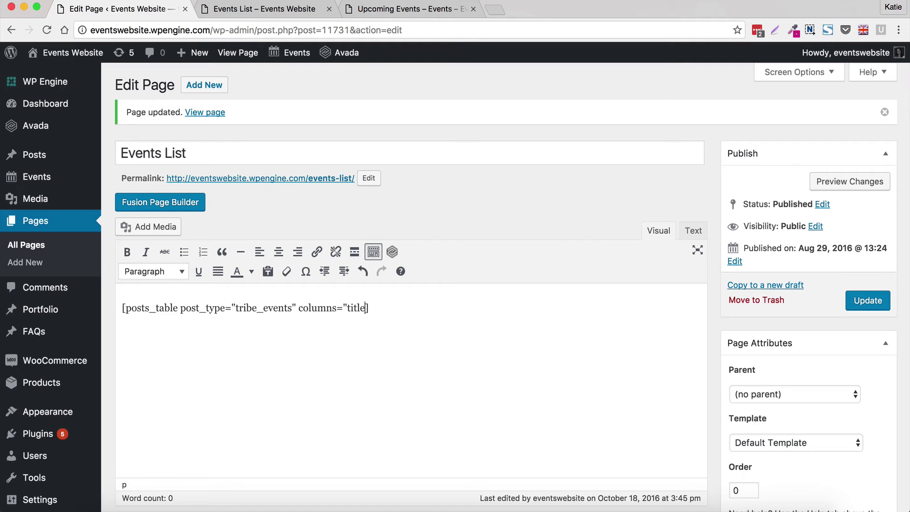
pyautogui.write(',')
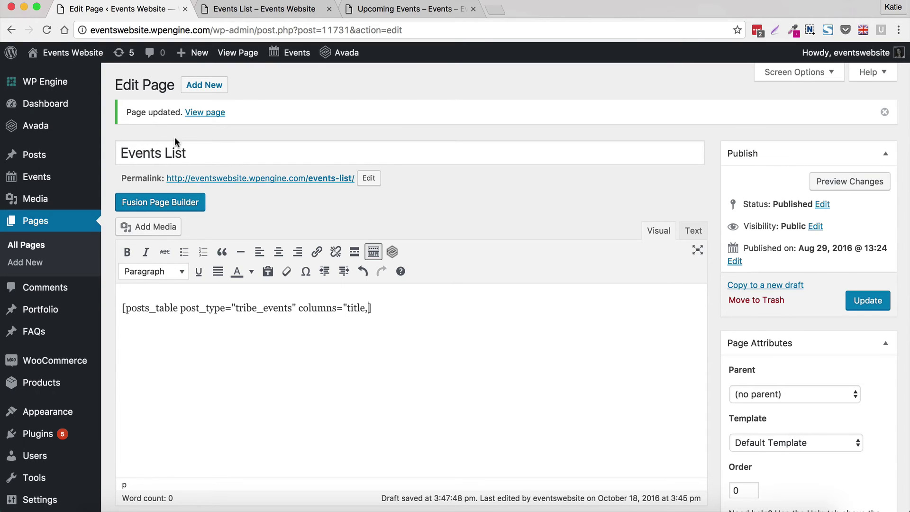
pyautogui.write('content')
pyautogui.write(',')
pyautogui.write('cf:')
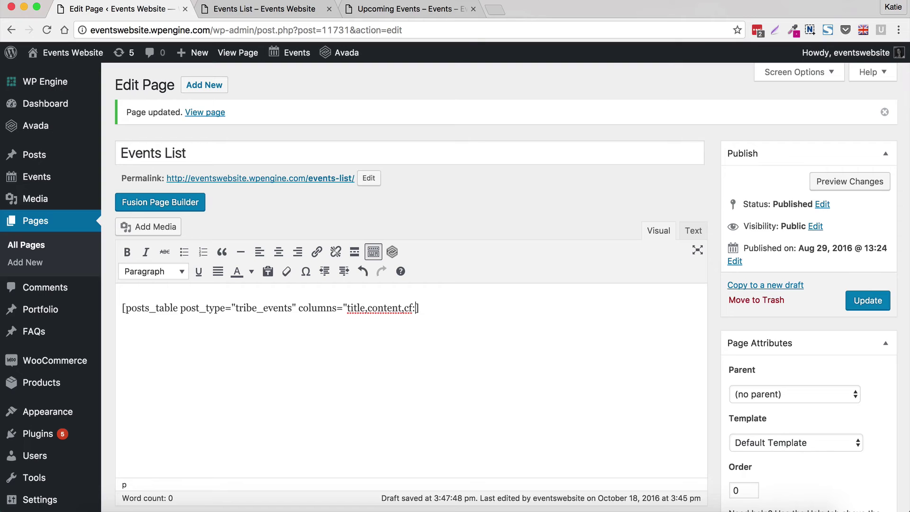
pyautogui.write('_EventStartDate')
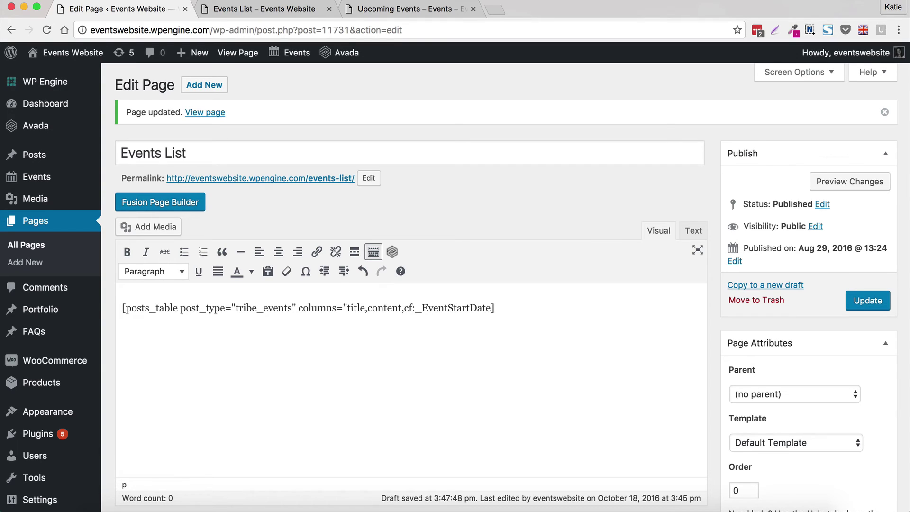
pyautogui.write(',')
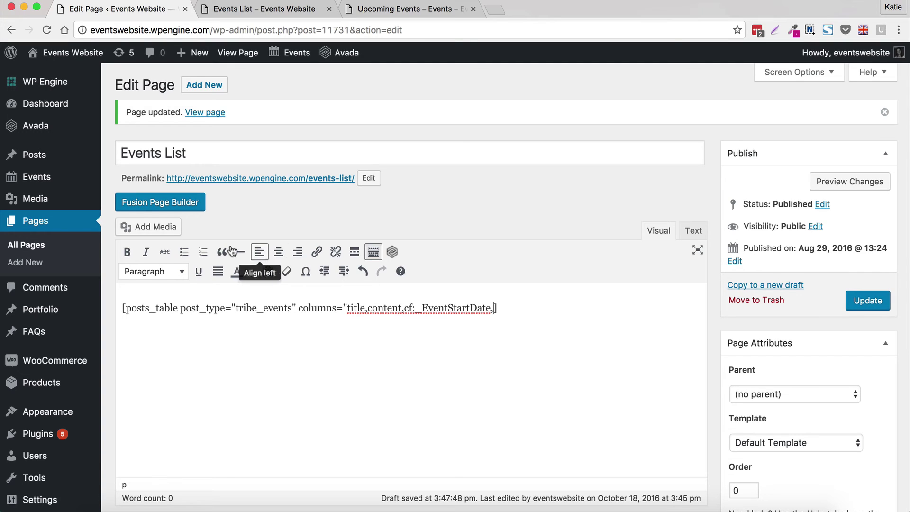
# Step: Finish the columns list with tax:tribe_events_cat", fixing a typo, and update the page
pyautogui.moveTo(43, 178)
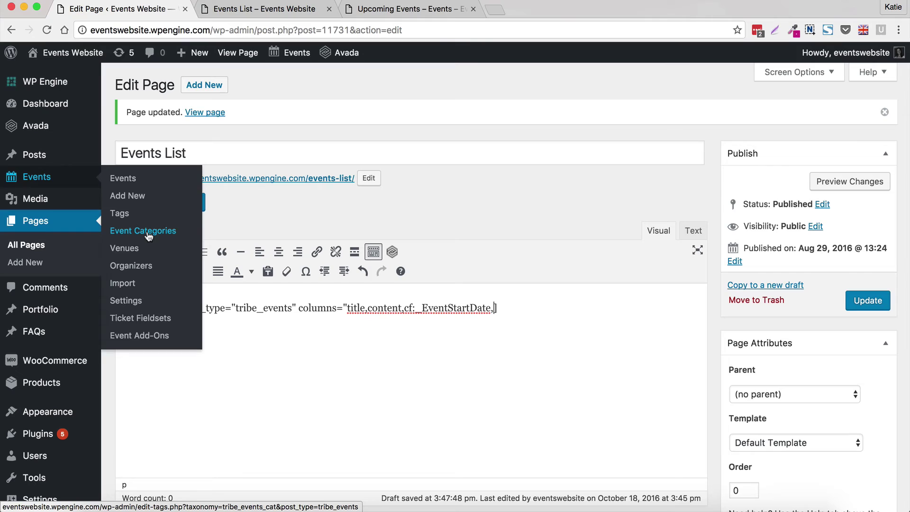
pyautogui.write('tax:')
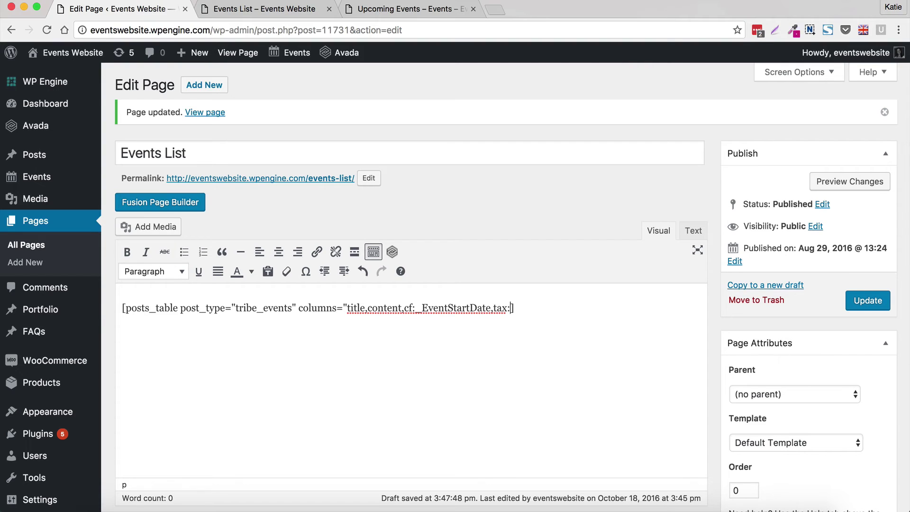
pyautogui.write('rei')
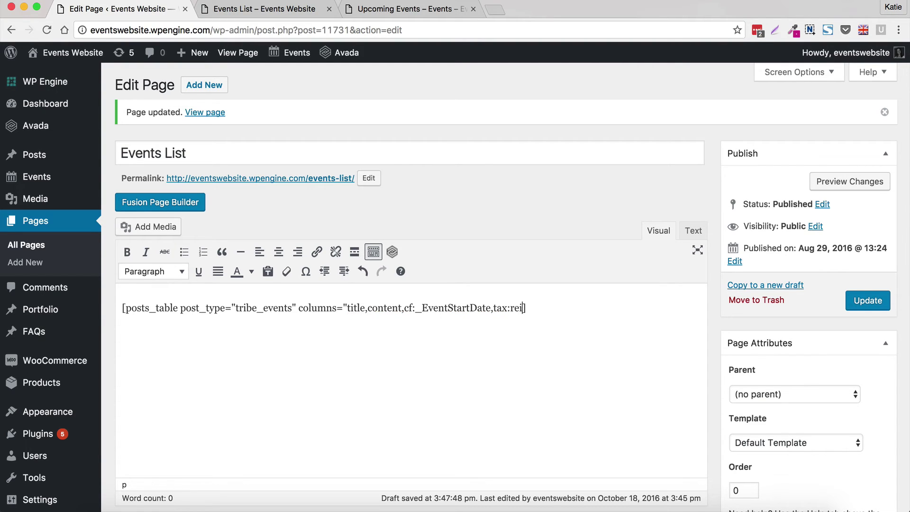
pyautogui.press('BackSpace')
pyautogui.press('BackSpace')
pyautogui.press('BackSpace')
pyautogui.write('tribe_events_cat"')
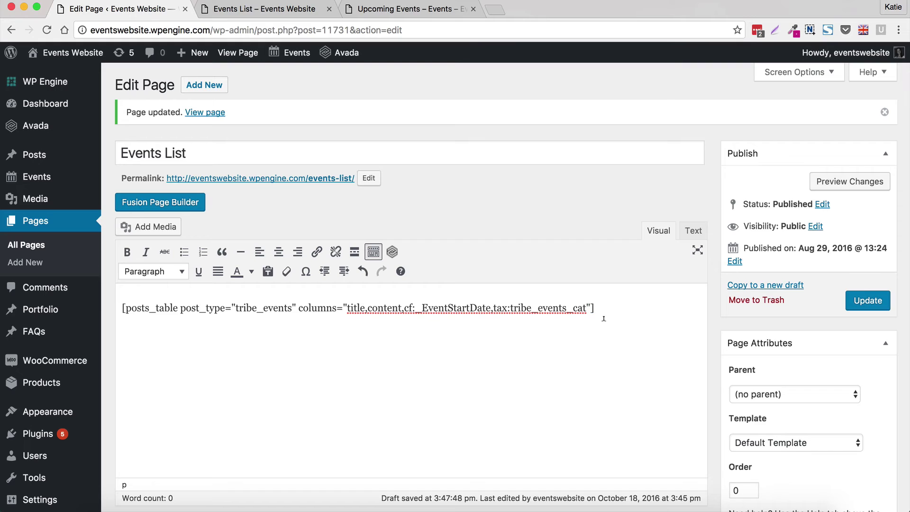
pyautogui.click(862, 303)
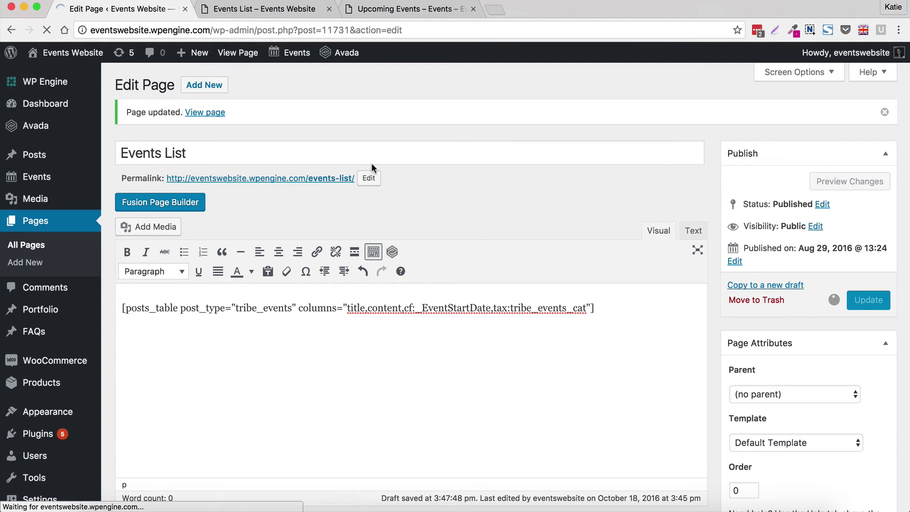
# Step: Reload the live Events List page and sort the table by EventStartDate and Event Categories
pyautogui.click(250, 12)
pyautogui.press('super+r')
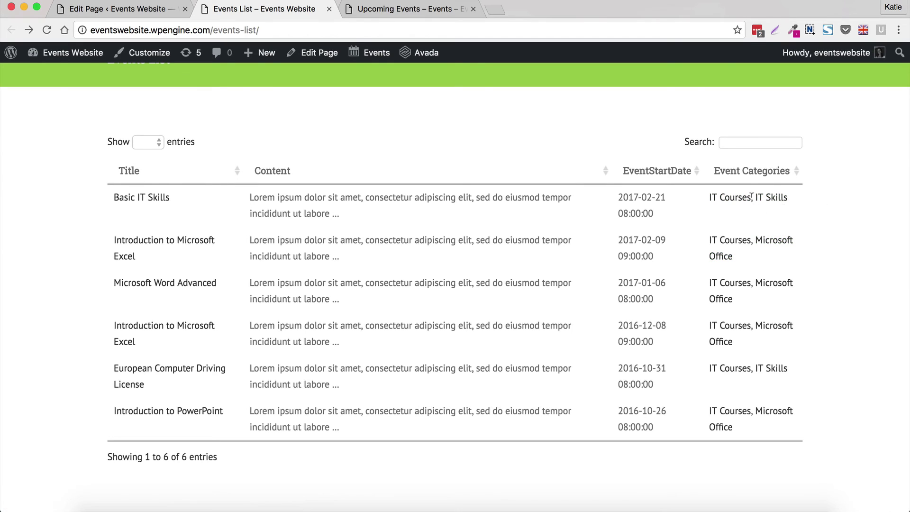
pyautogui.click(756, 171)
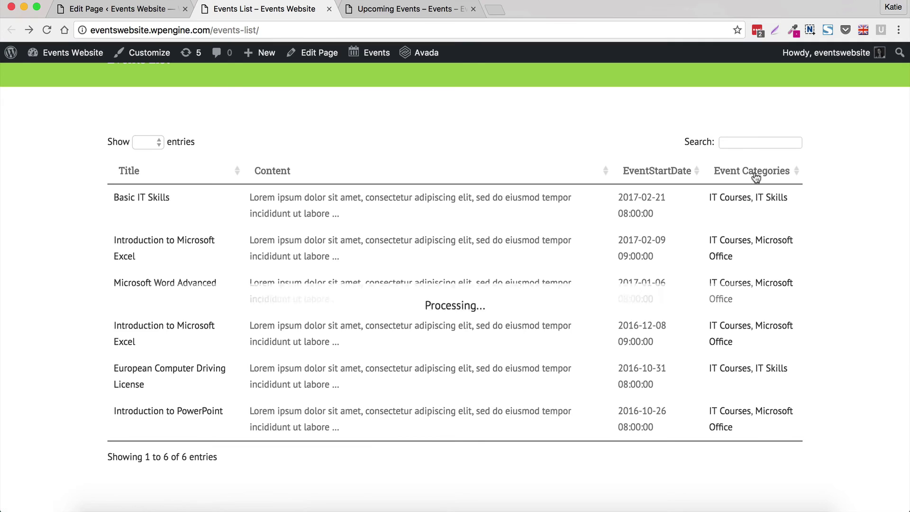
pyautogui.click(669, 175)
pyautogui.click(748, 173)
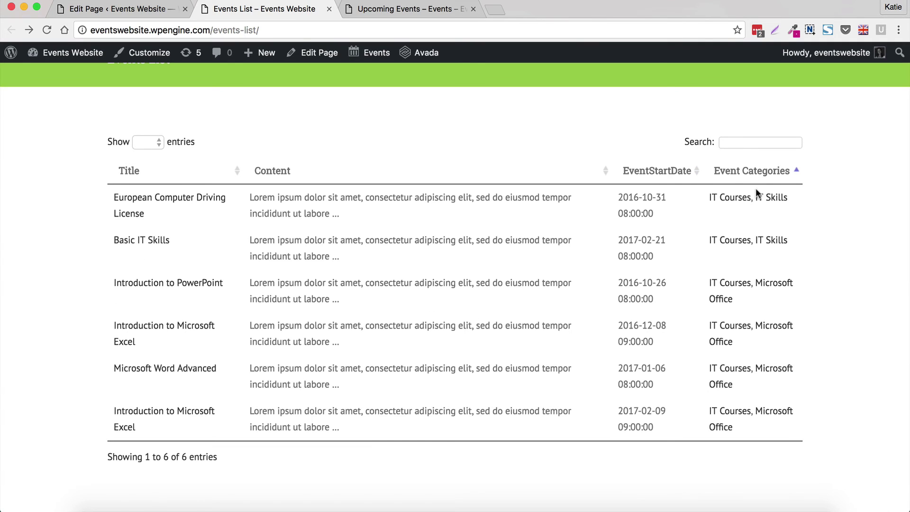
# Step: Filter by IT Courses, Microsoft Office and IT Skills, then clear the search to show all six events
pyautogui.click(728, 200)
pyautogui.click(766, 282)
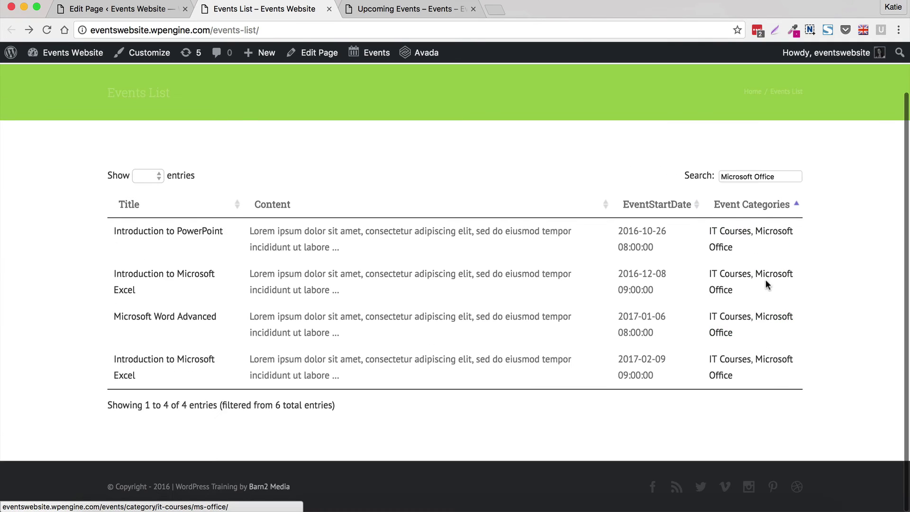
pyautogui.click(728, 234)
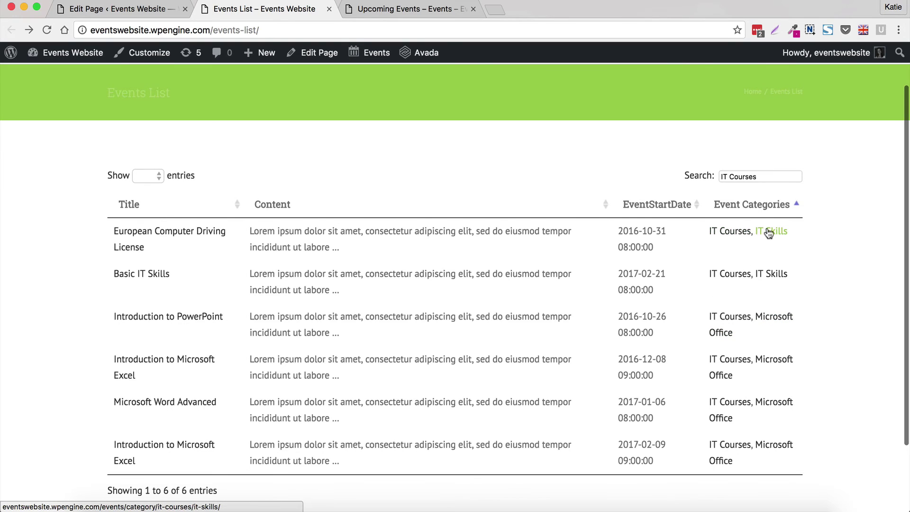
pyautogui.click(778, 232)
pyautogui.moveTo(750, 217); pyautogui.dragTo(683, 216)
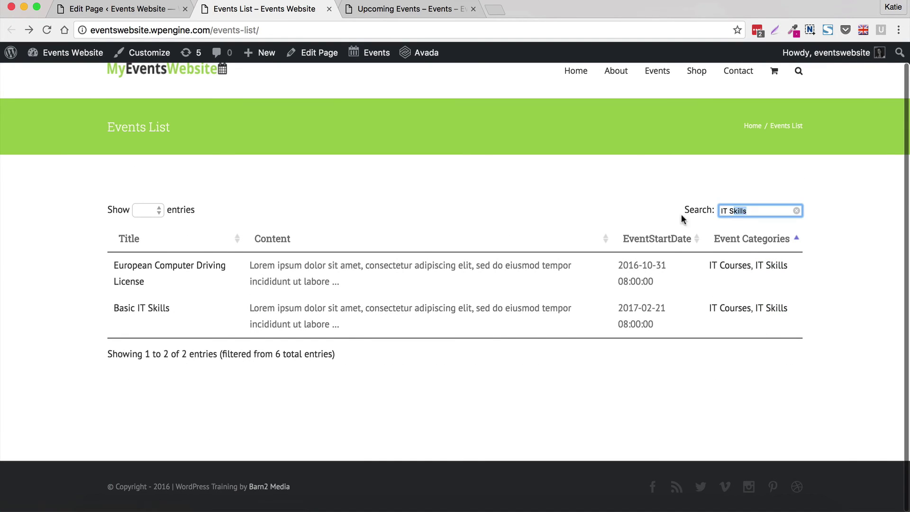
pyautogui.press('BackSpace')
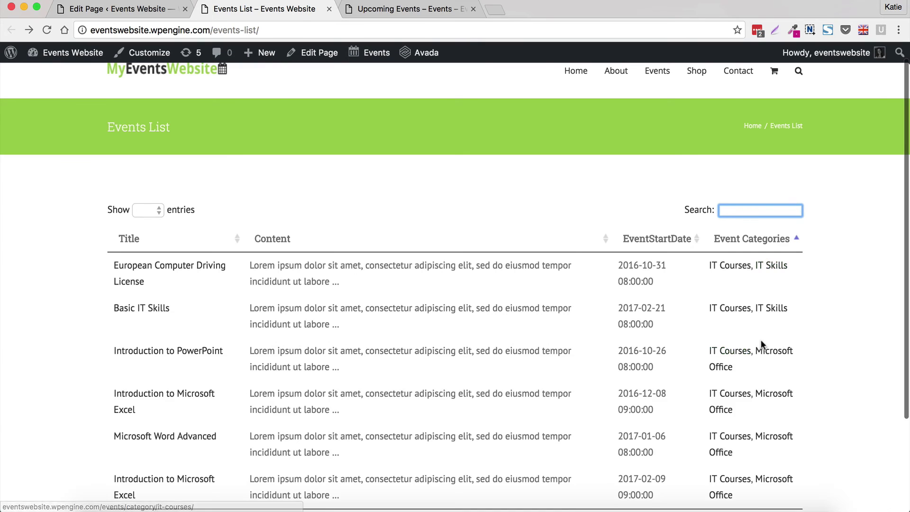
pyautogui.scroll(-2, 766, 346)
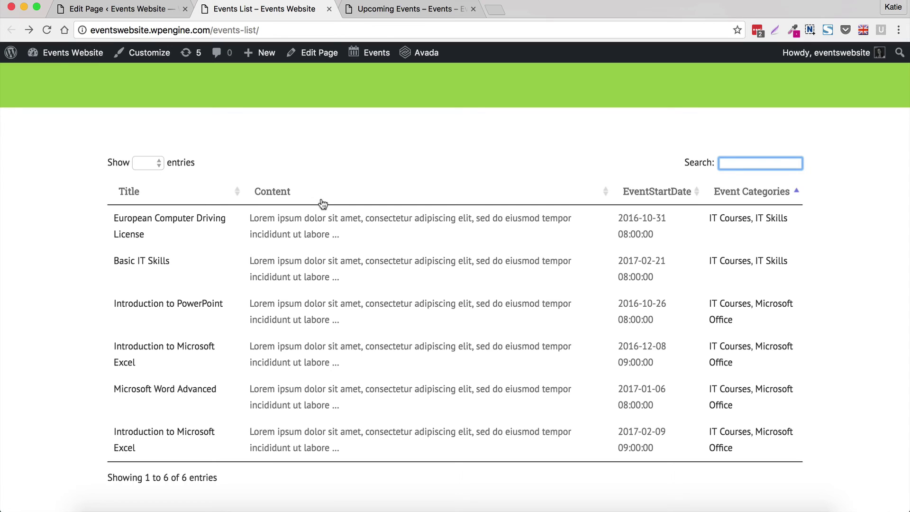
# Step: Return to the Events List page editor showing the posts_table shortcode, after glancing at the live page
pyautogui.click(136, 15)
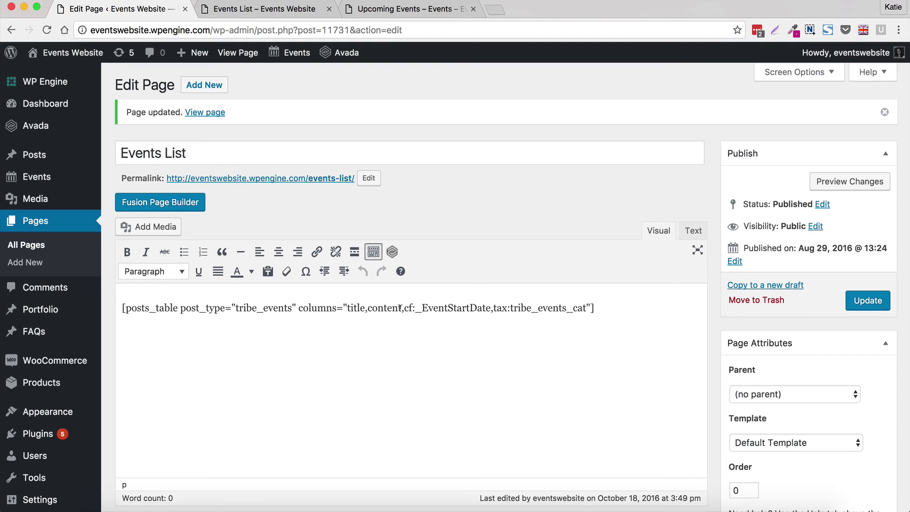
pyautogui.click(280, 8)
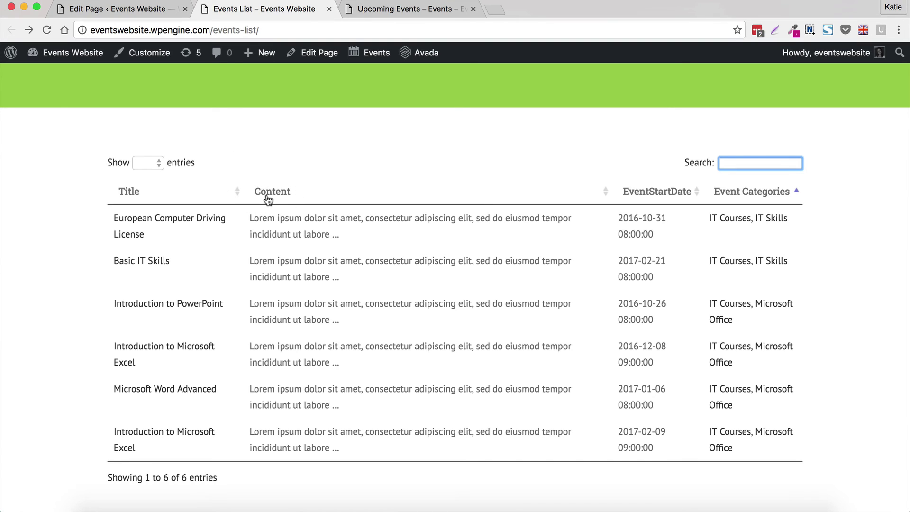
pyautogui.click(116, 8)
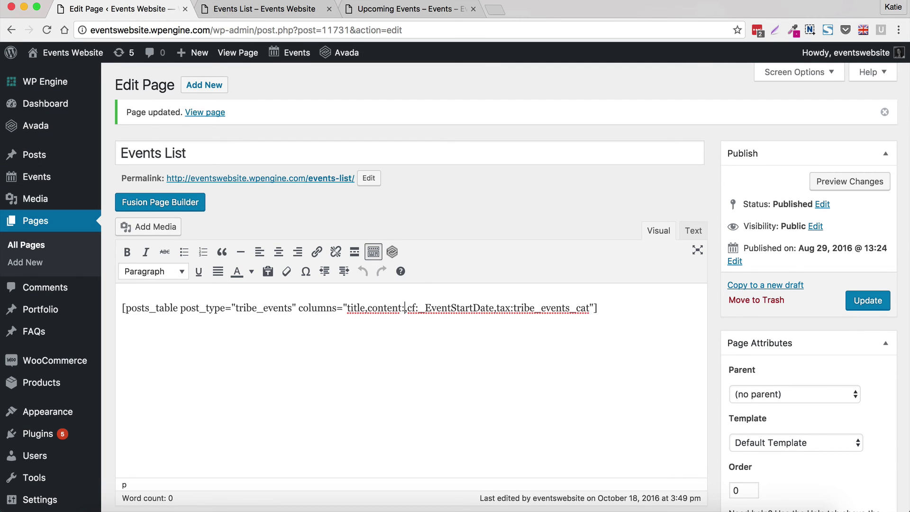
# Step: Relabel the shortcode columns as content:Event Overview, cf:_EventStartDate:Date and tax:tribe_events_cat:Category
pyautogui.write(':Event Overview')
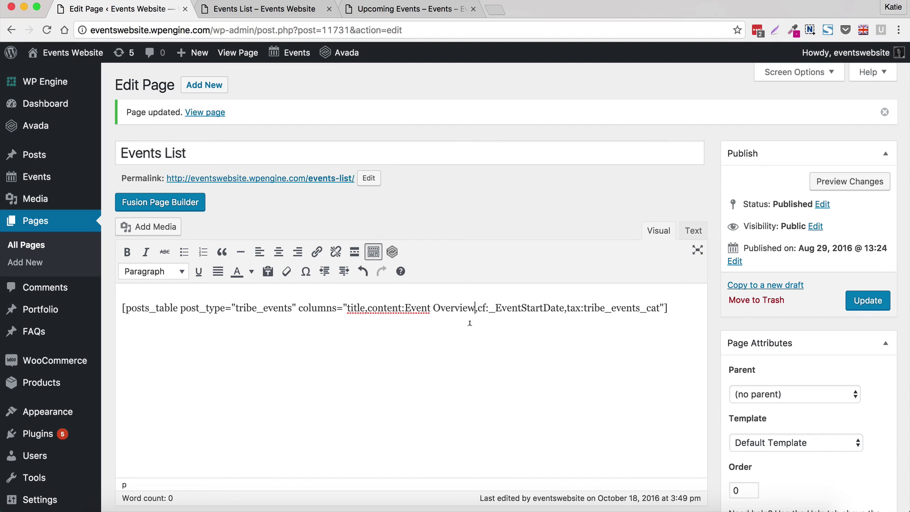
pyautogui.click(274, 9)
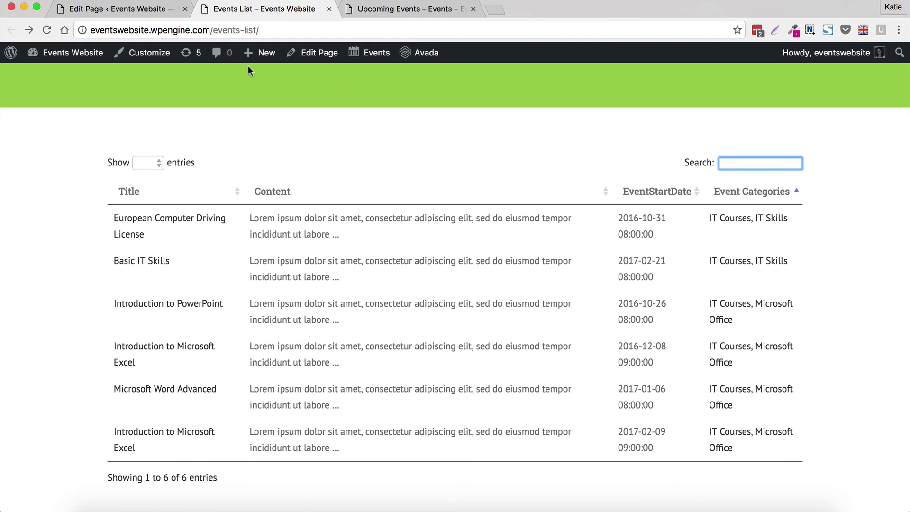
pyautogui.click(156, 9)
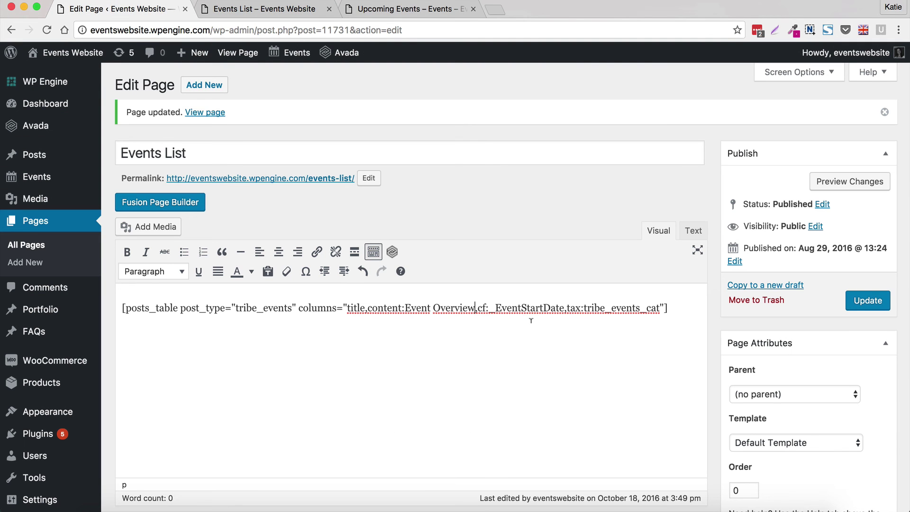
pyautogui.click(565, 308)
pyautogui.moveTo(477, 308); pyautogui.dragTo(565, 306)
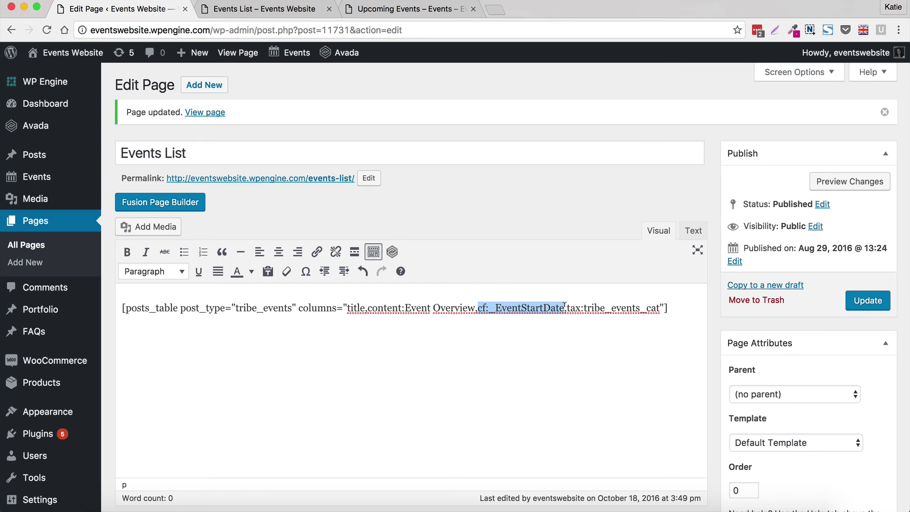
pyautogui.click(565, 307)
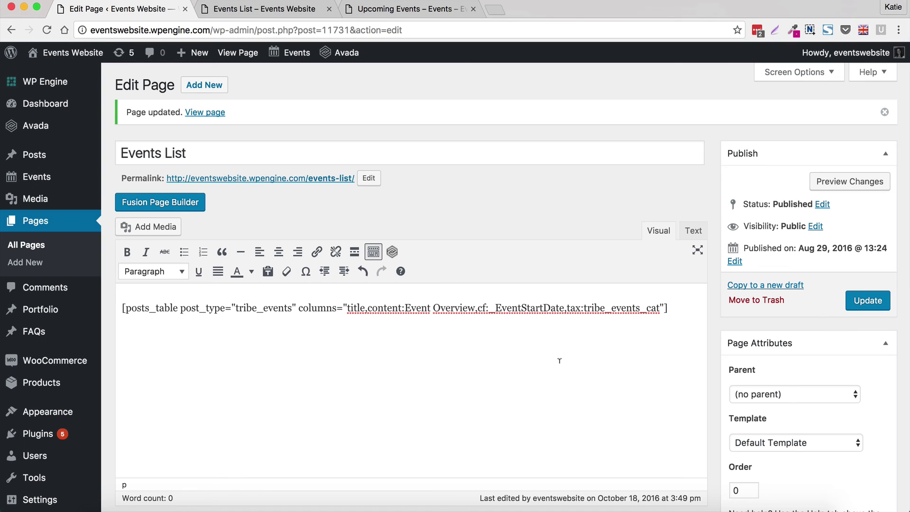
pyautogui.write(':')
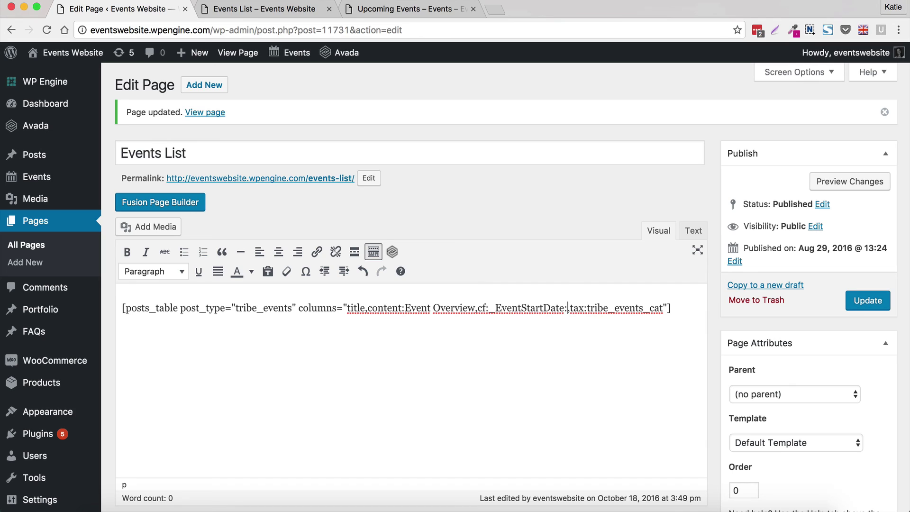
pyautogui.write('Date,')
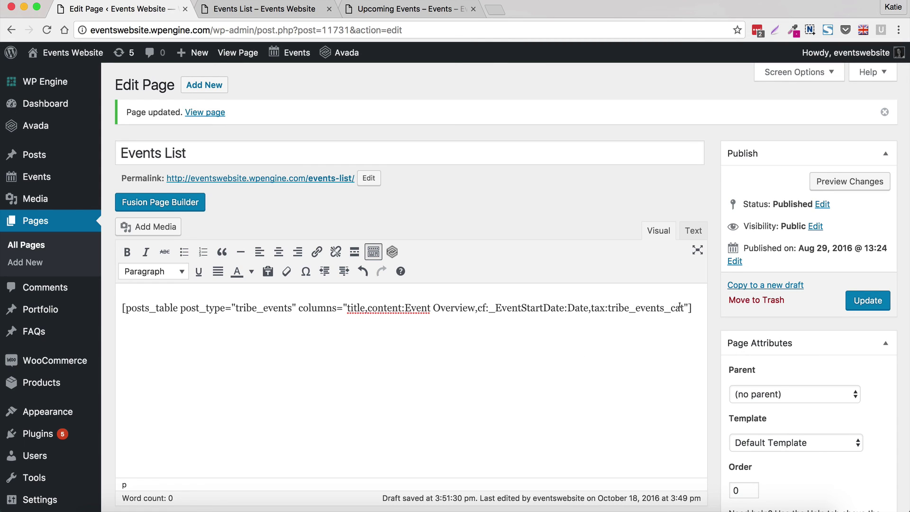
pyautogui.hotkey('alt', 'Right')
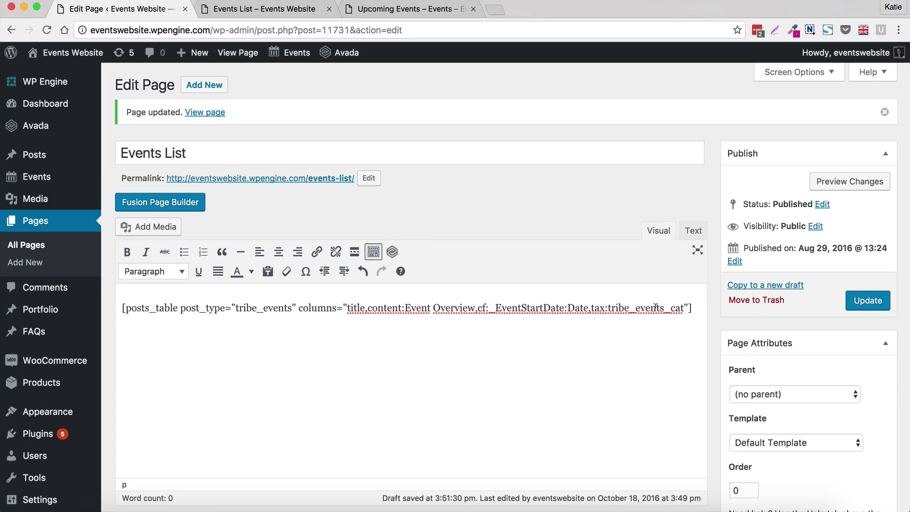
pyautogui.write(':Cat')
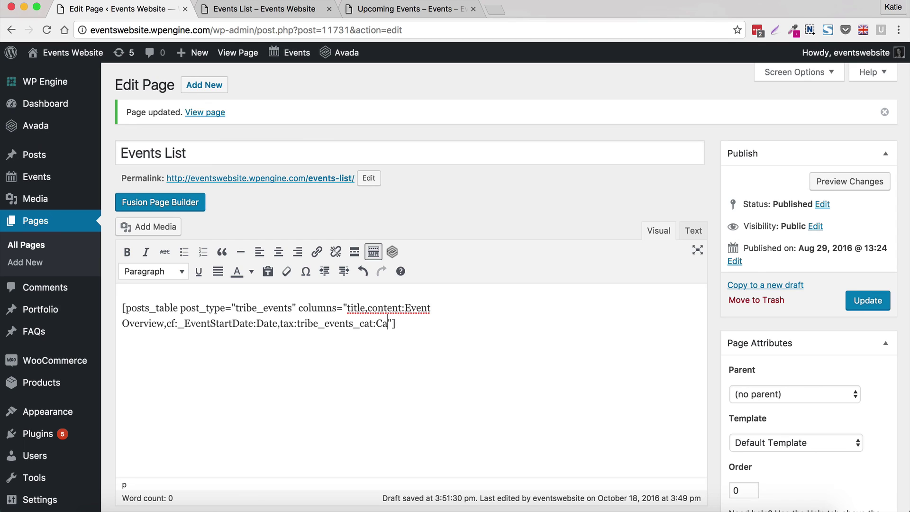
pyautogui.write('egory')
pyautogui.scroll(-1, 663, 306)
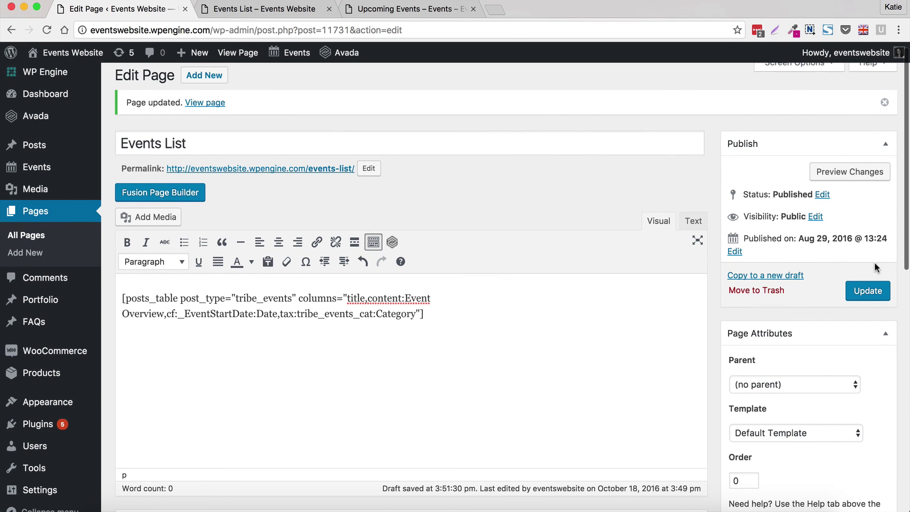
# Step: Update the page, then reload the live Events List to show Title, Event Overview, Date, Category headings
pyautogui.click(864, 294)
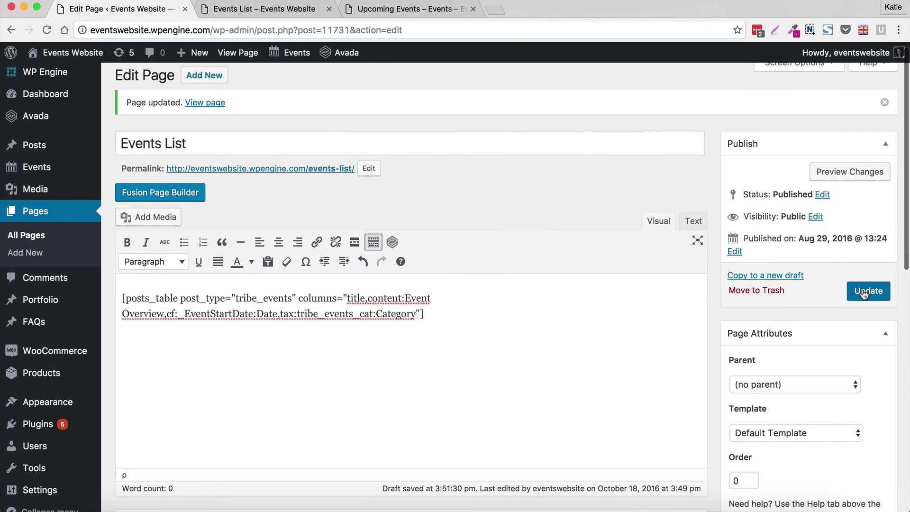
pyautogui.click(255, 10)
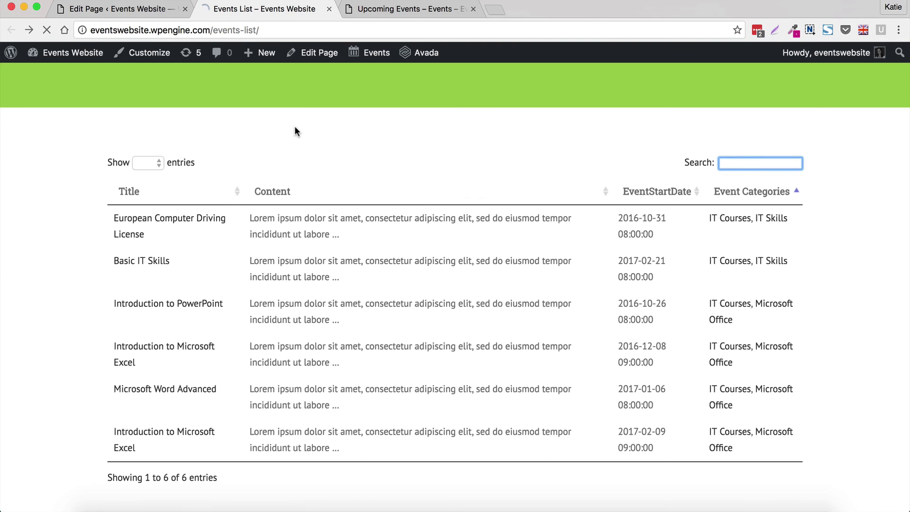
pyautogui.press('super+r')
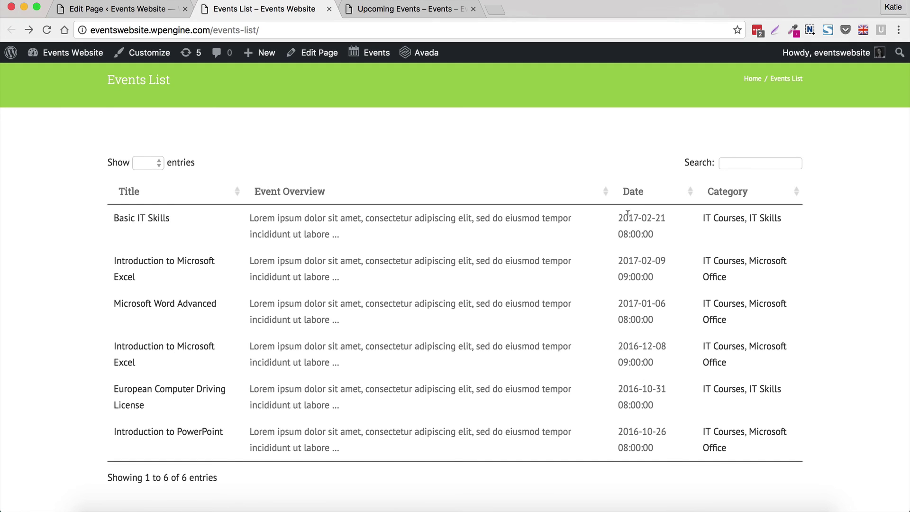
pyautogui.press('super+r')
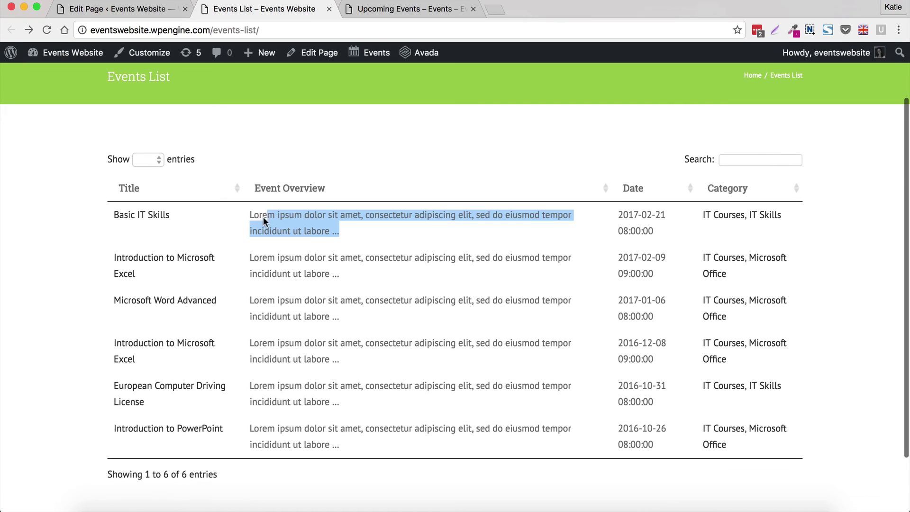